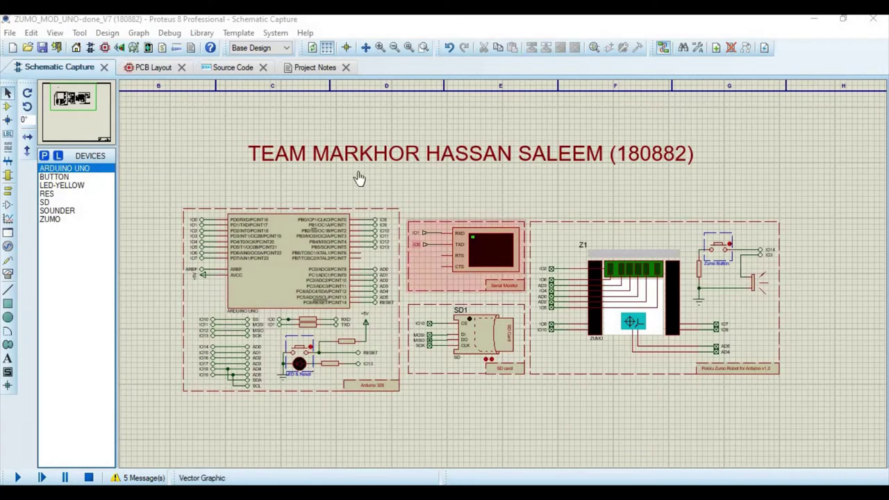
# Zoom the schematic in one step and pan to the title and upper-left area
pyautogui.click(380, 52)
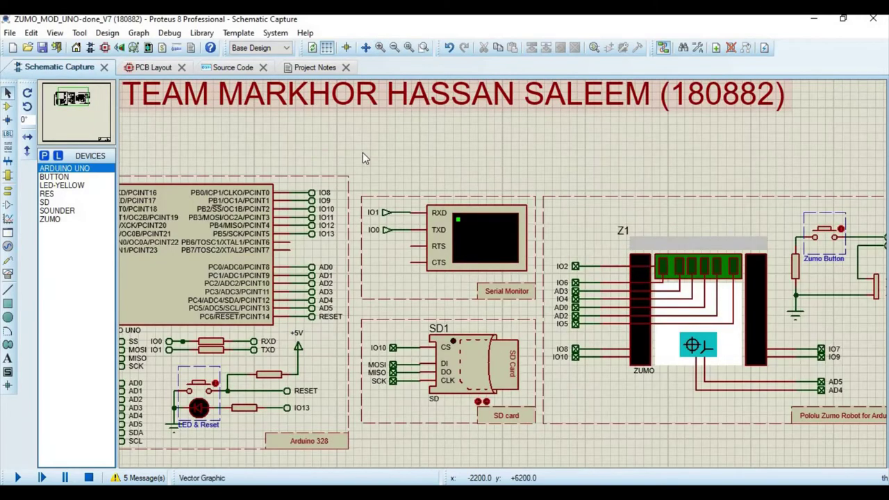
pyautogui.moveTo(93, 109); pyautogui.dragTo(66, 96)
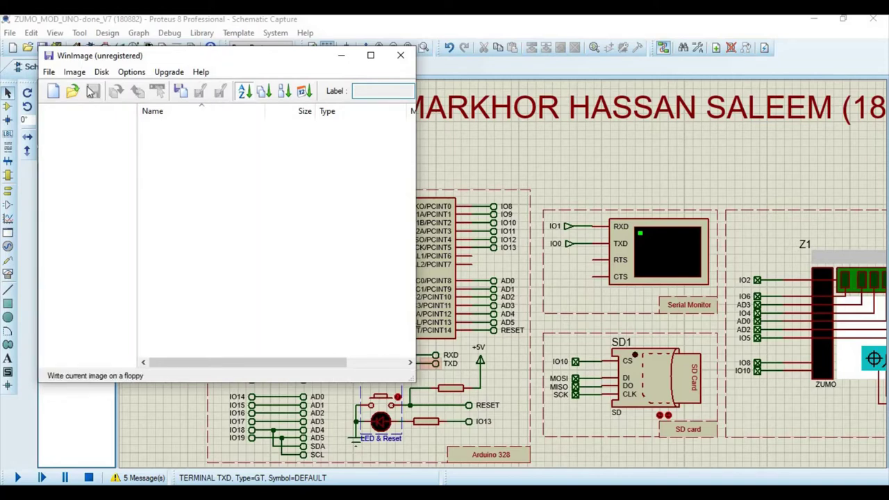
# Create a new blank 1.44 MB disk image in WinImage, then choose Image > Inject
pyautogui.click(48, 77)
pyautogui.click(52, 87)
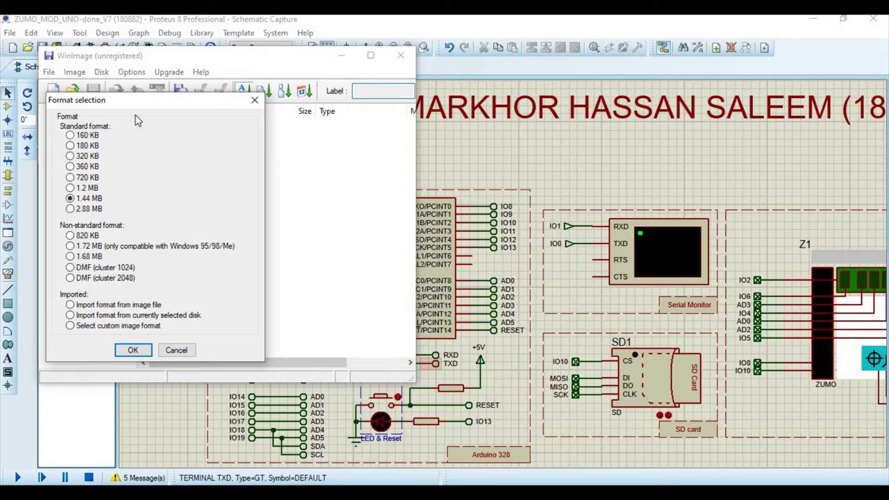
pyautogui.click(88, 80)
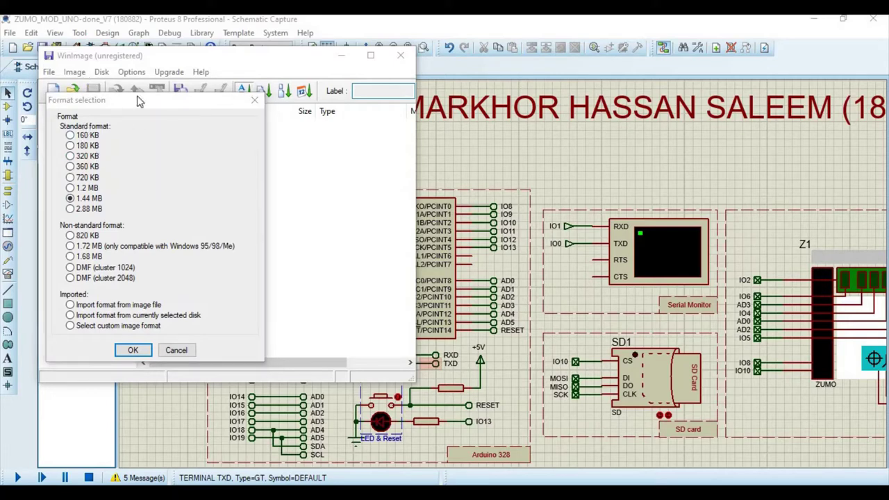
pyautogui.click(133, 351)
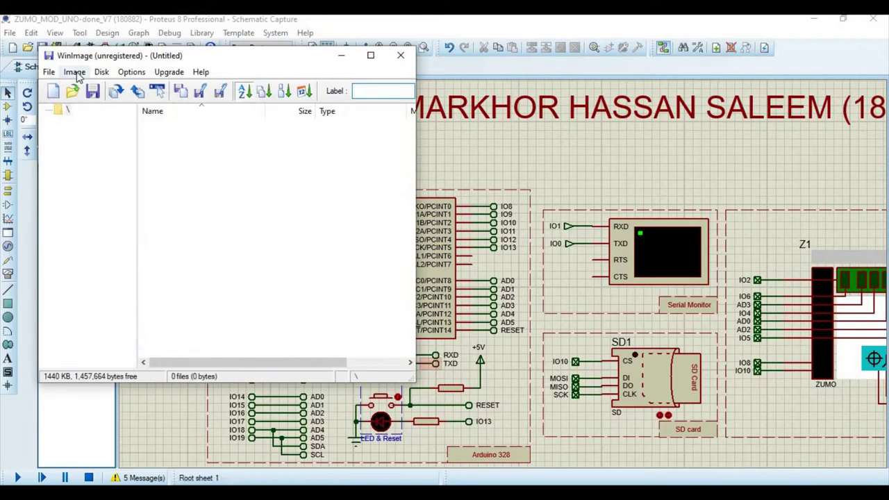
pyautogui.click(77, 73)
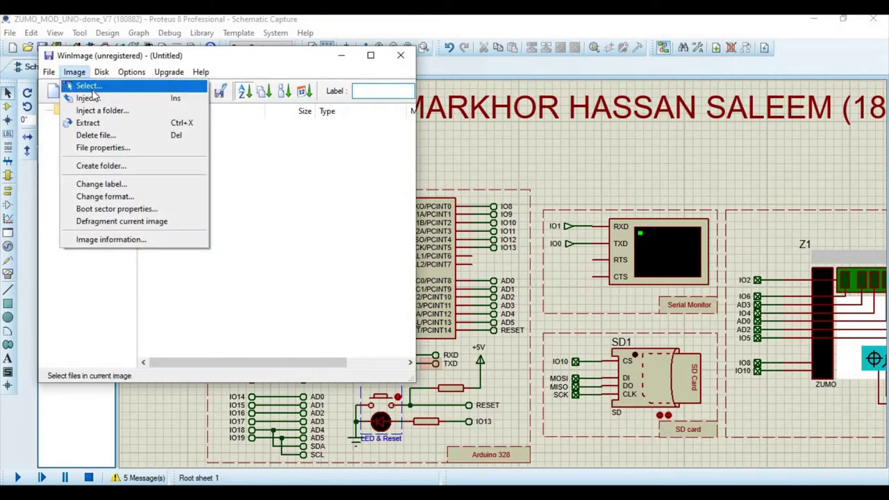
pyautogui.click(89, 98)
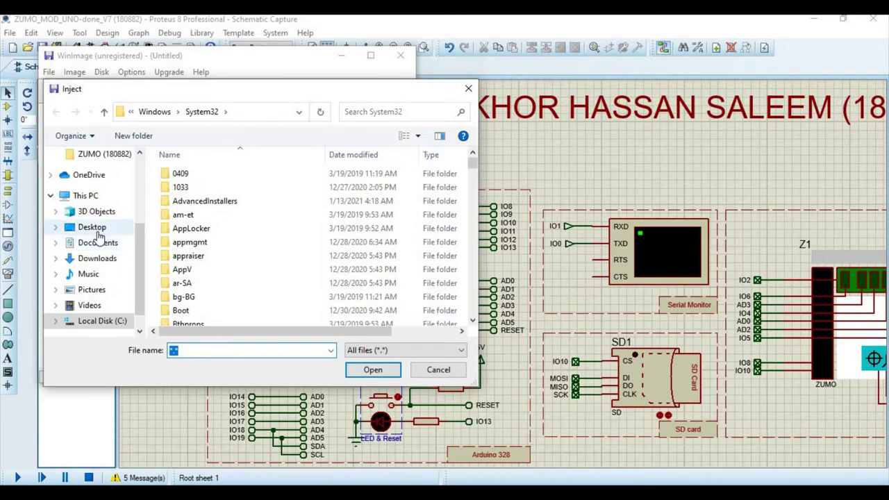
# Browse to the Desktop folder in the Inject dialog and scroll to the top of its list
pyautogui.click(98, 232)
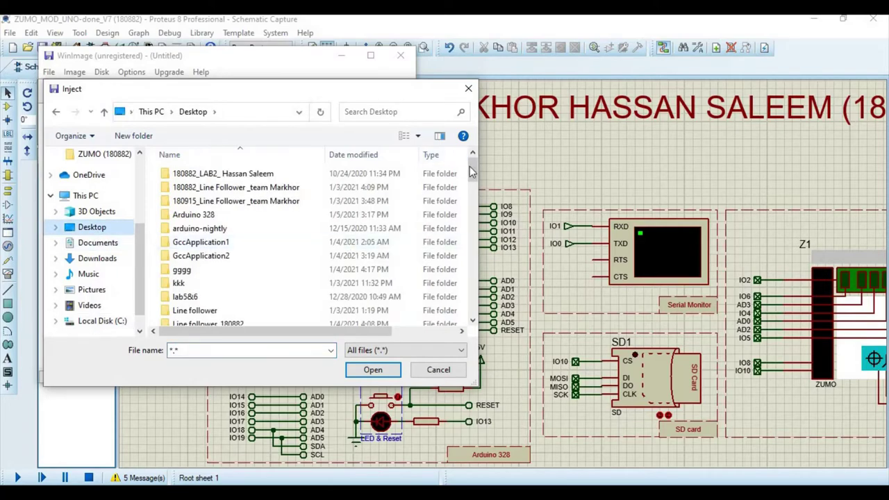
pyautogui.moveTo(469, 166); pyautogui.dragTo(477, 254)
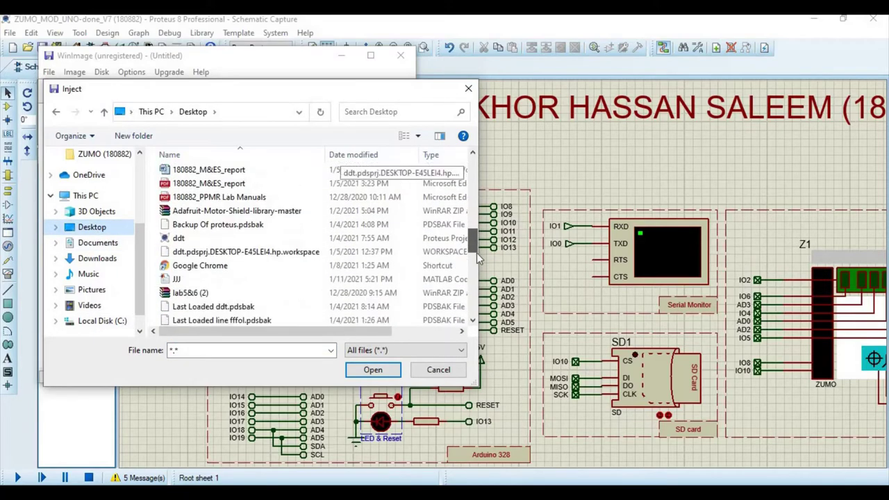
pyautogui.scroll(-5, 478, 257)
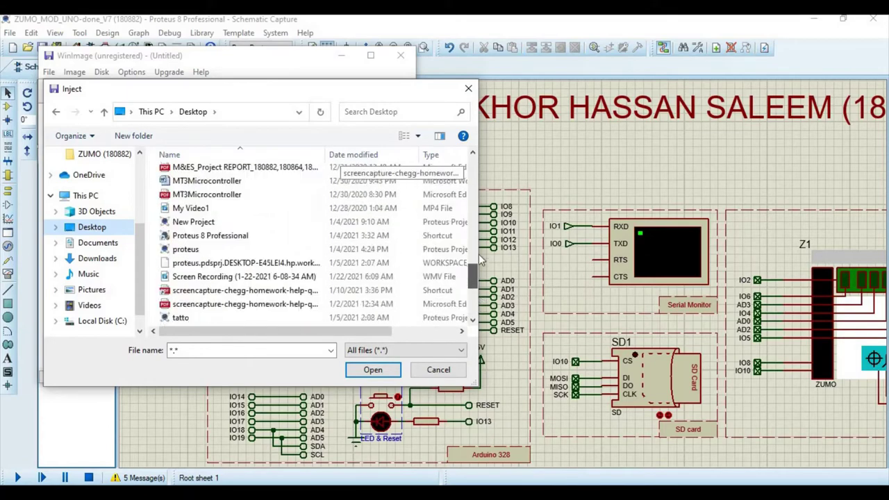
pyautogui.scroll(3, 479, 257)
pyautogui.scroll(2, 478, 250)
pyautogui.scroll(2, 478, 239)
pyautogui.scroll(2, 476, 232)
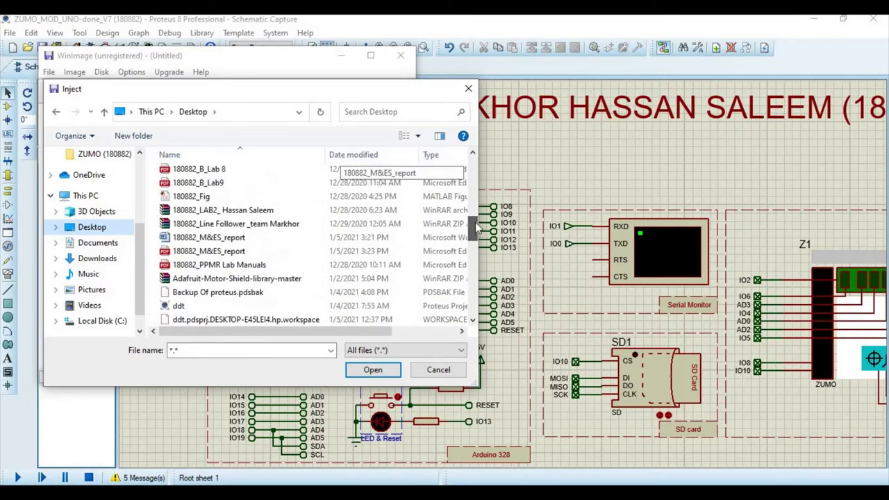
pyautogui.scroll(1, 477, 229)
pyautogui.scroll(1, 477, 228)
pyautogui.scroll(1, 476, 223)
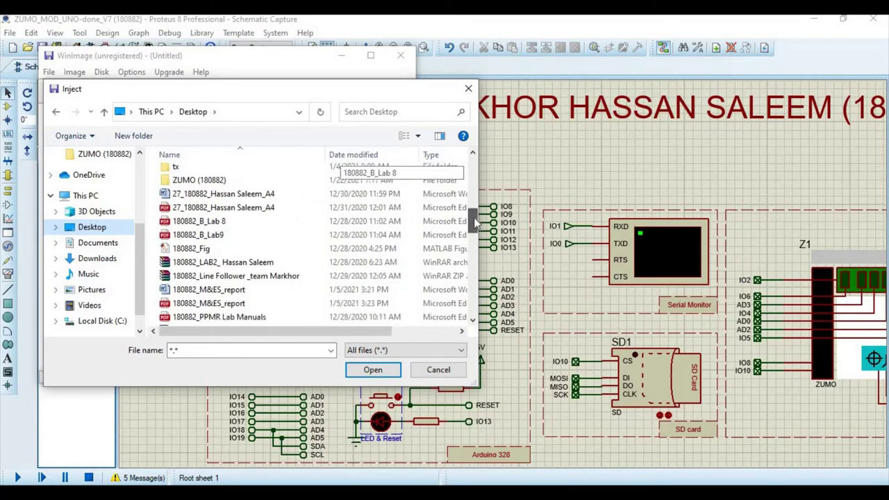
pyautogui.scroll(1, 431, 236)
pyautogui.scroll(1, 375, 250)
pyautogui.scroll(2, 326, 261)
pyautogui.scroll(1, 288, 271)
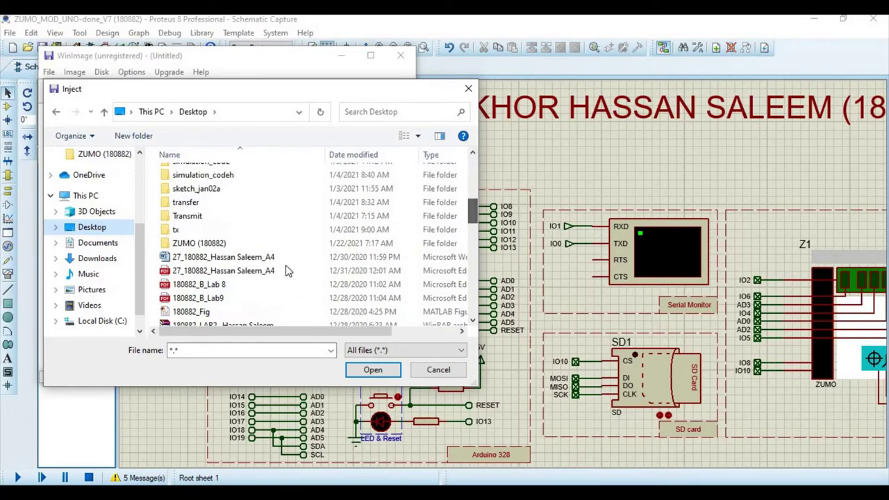
# Open ZUMO (180882) > sandisk_MMC_128M, then close the Inject dialog without adding files
pyautogui.doubleClick(221, 243)
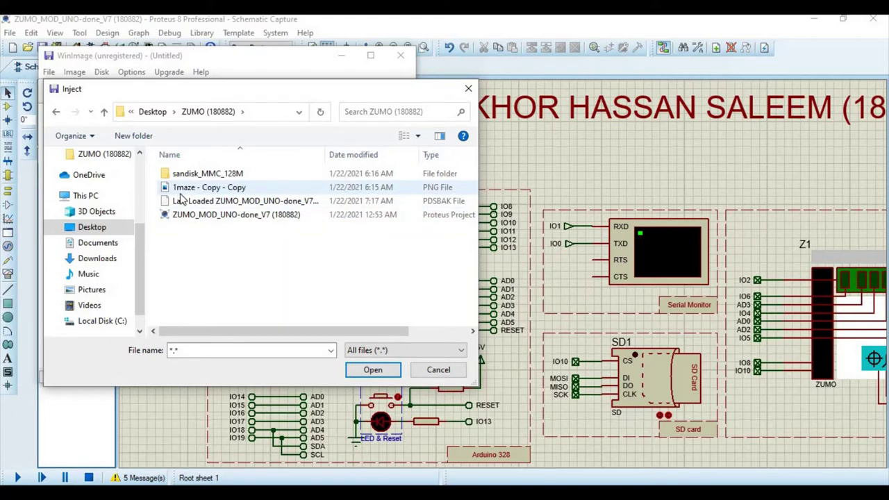
pyautogui.doubleClick(182, 174)
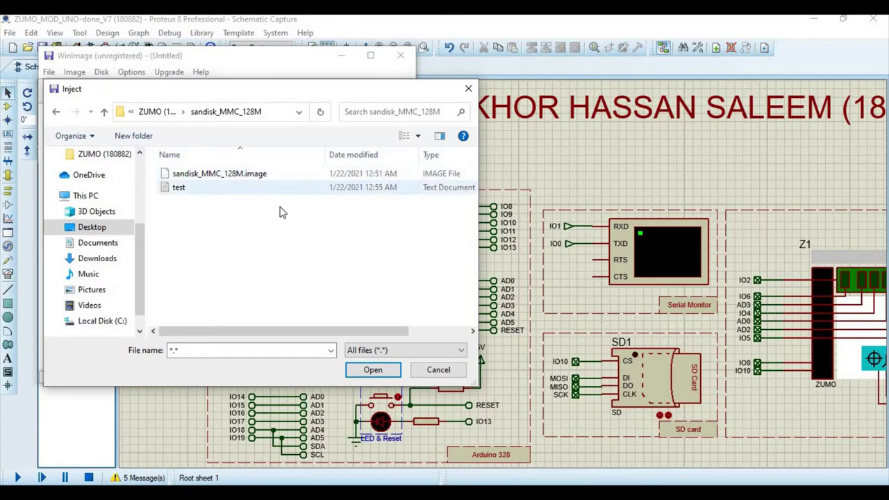
pyautogui.click(468, 90)
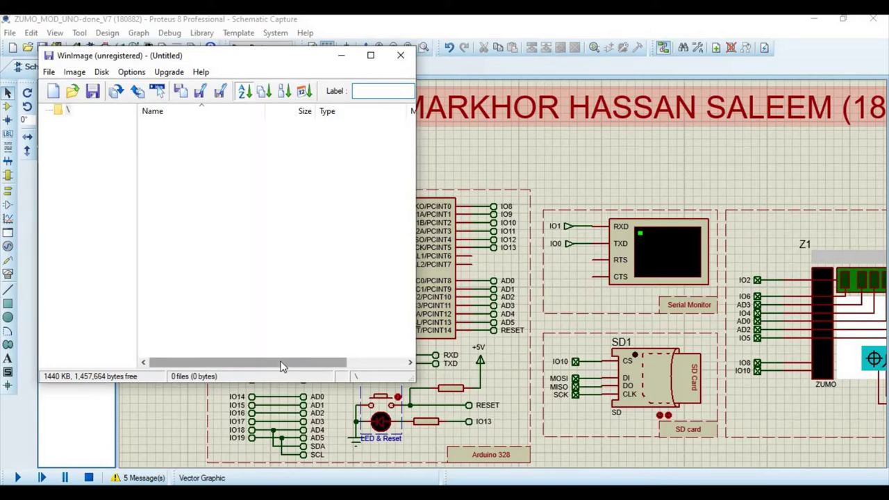
# Close WinImage and set SD1's Card Image File to sandisk_MMC_128M.image, then close its properties
pyautogui.click(401, 55)
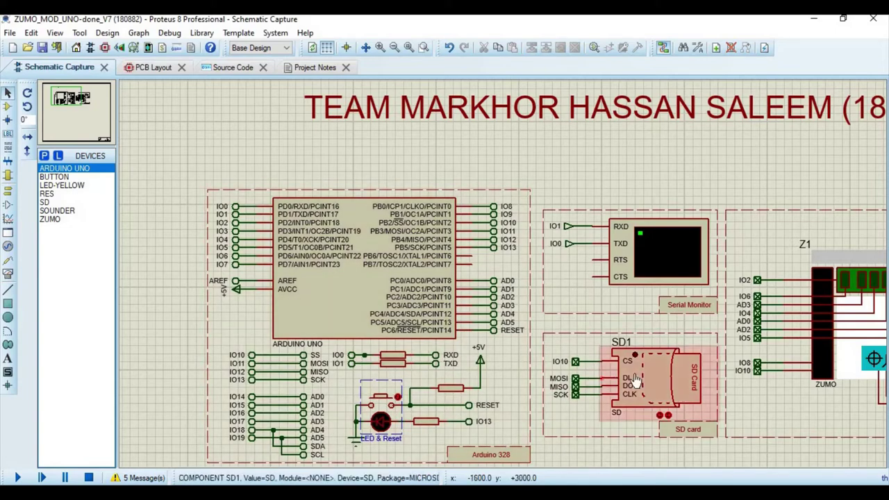
pyautogui.rightClick(635, 378)
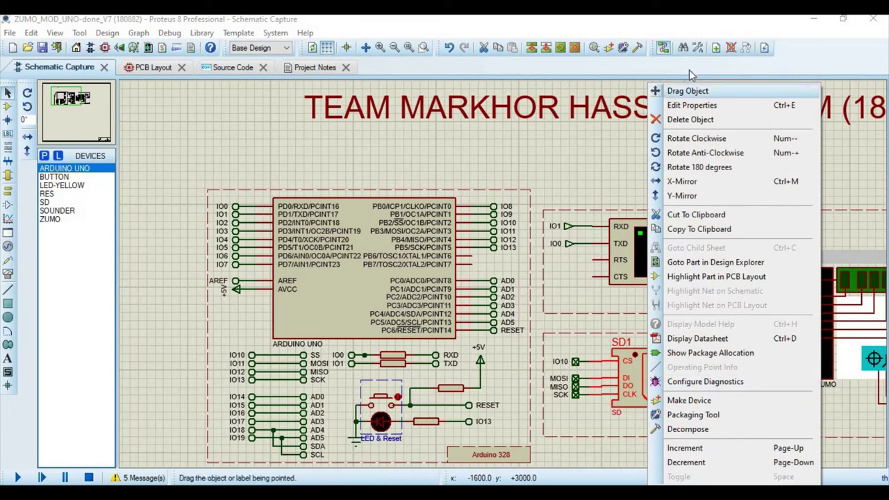
pyautogui.click(687, 103)
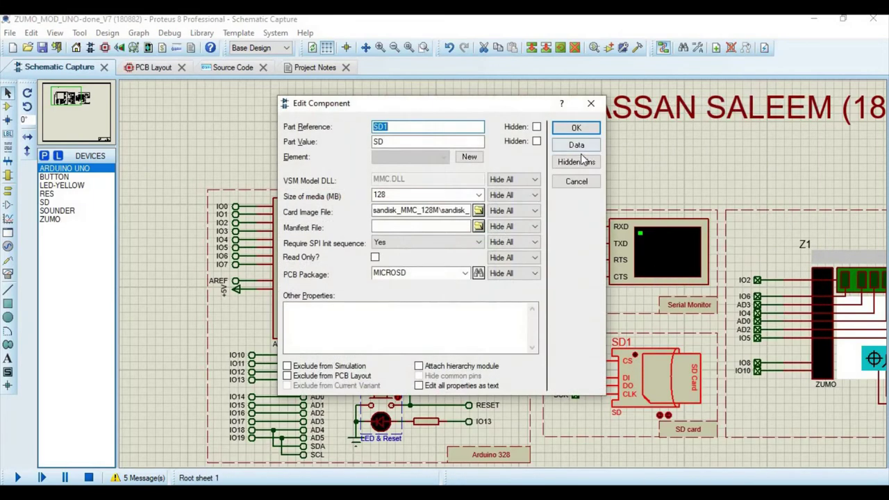
pyautogui.click(479, 210)
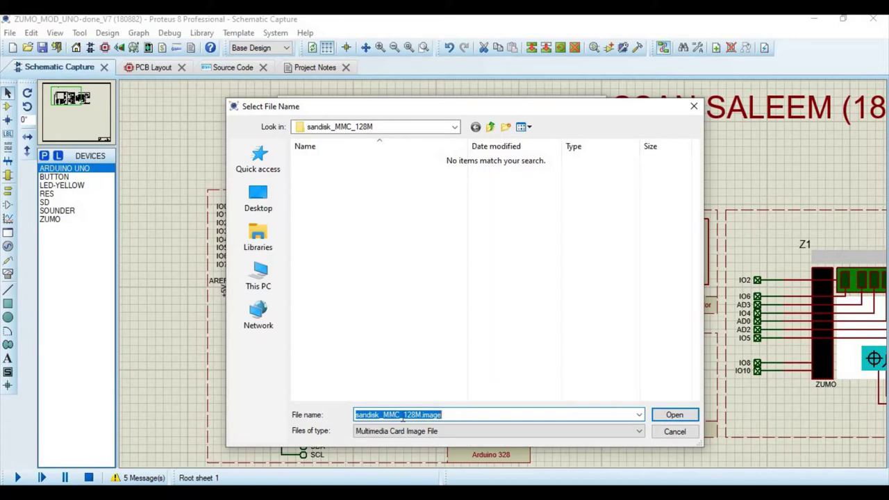
pyautogui.write('1')
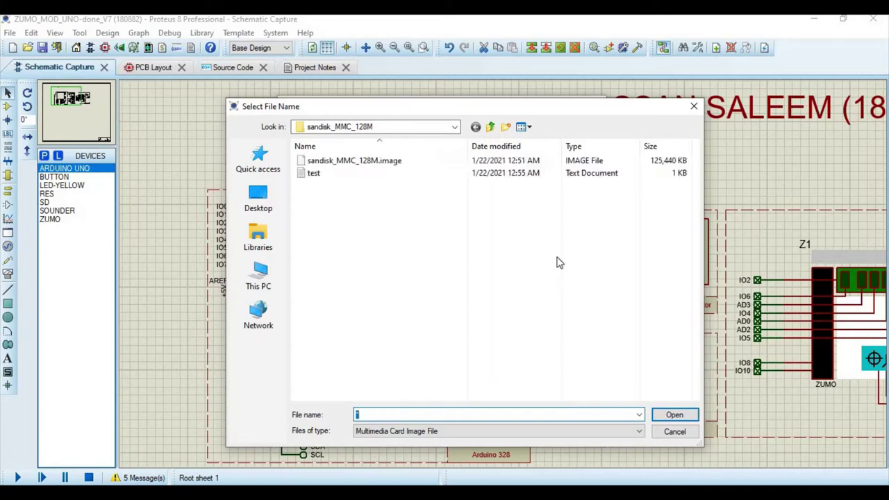
pyautogui.click(388, 167)
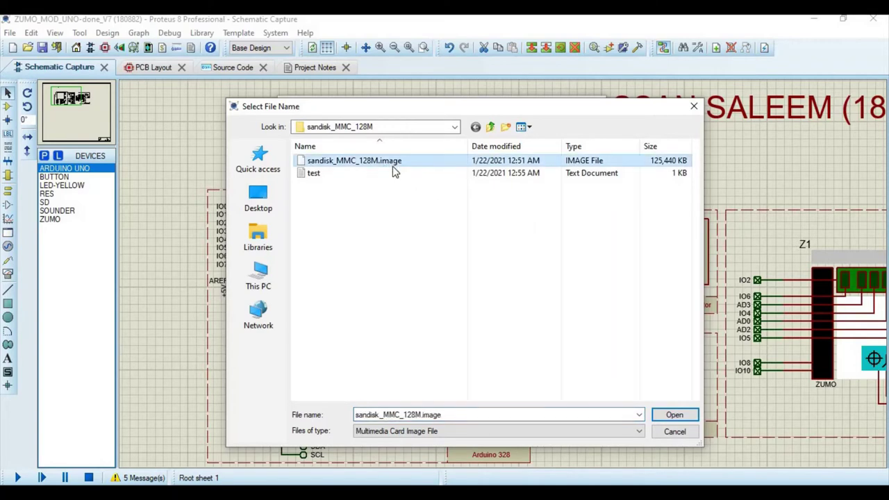
pyautogui.click(684, 416)
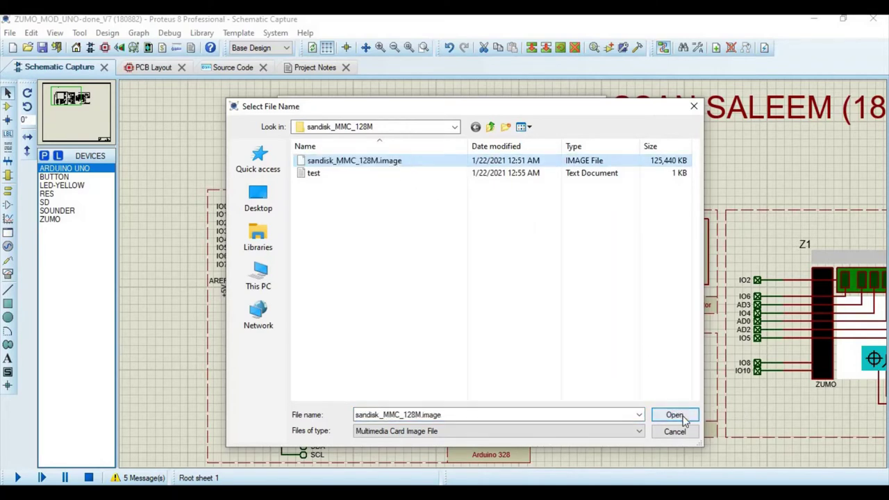
pyautogui.click(684, 416)
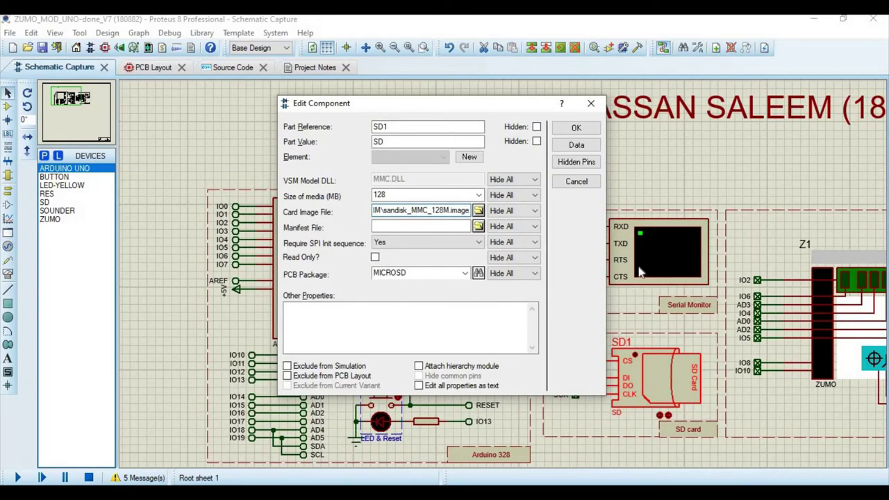
pyautogui.click(590, 106)
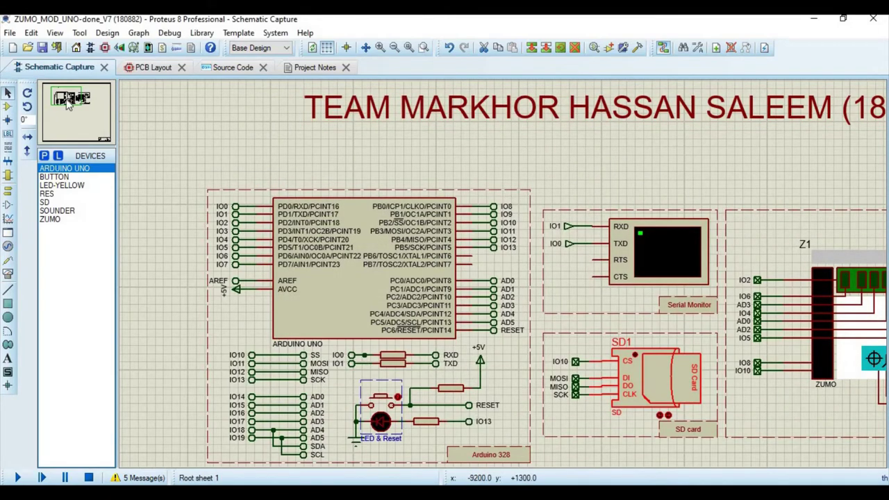
# Select 1maze - Copy - Copy.png as Zumo Z1's Obstacle Map and confirm with OK
pyautogui.moveTo(70, 106); pyautogui.dragTo(73, 102)
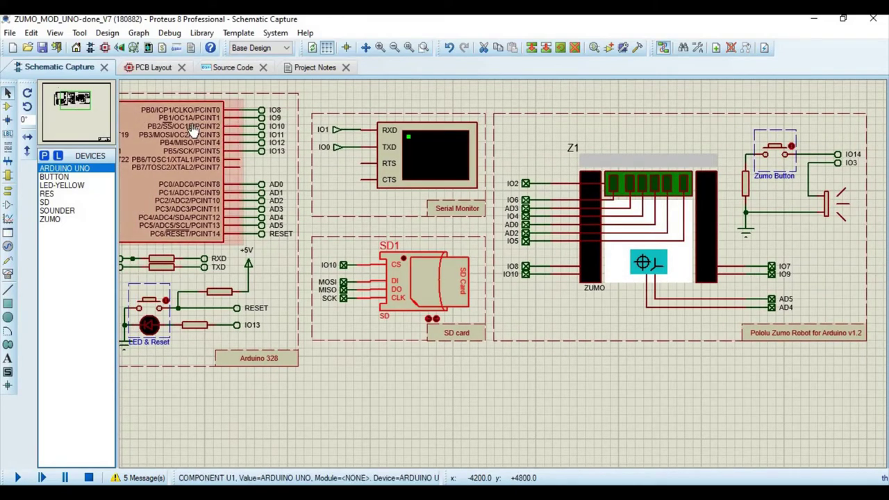
pyautogui.doubleClick(623, 234)
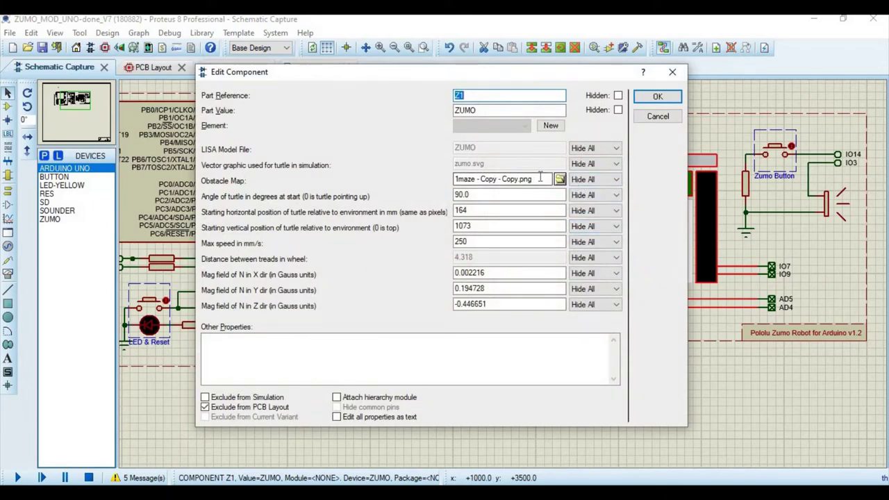
pyautogui.click(560, 180)
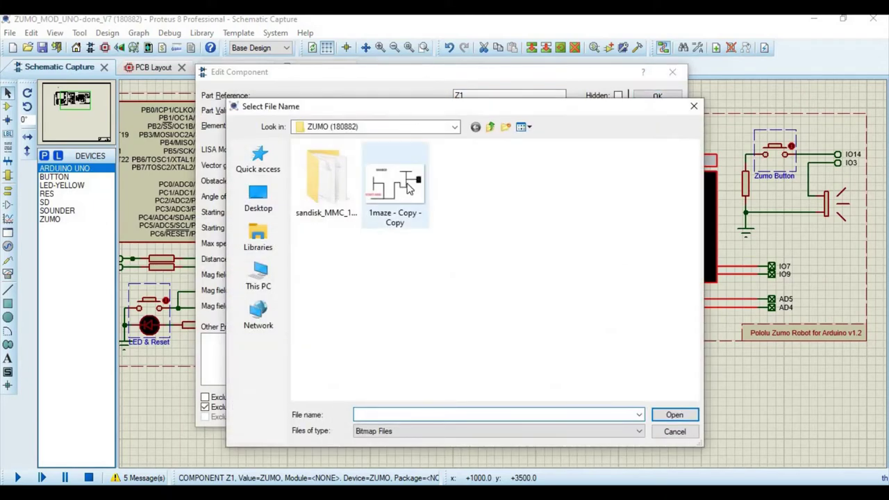
pyautogui.doubleClick(410, 189)
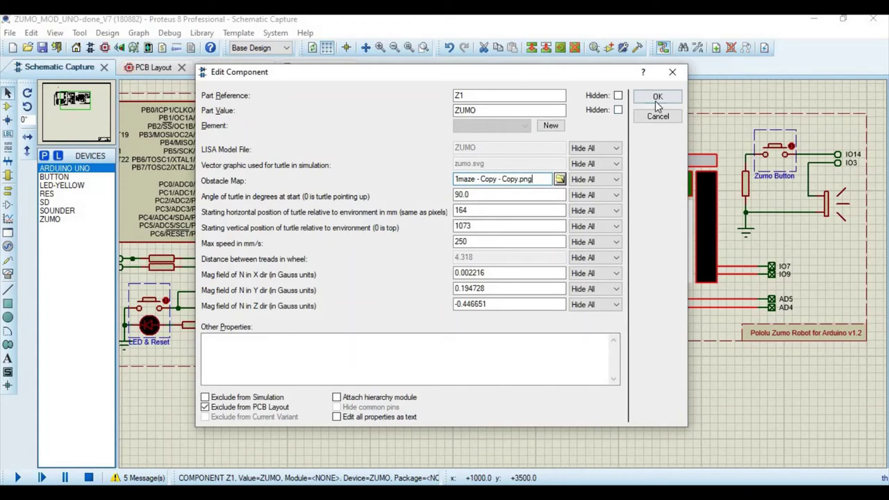
pyautogui.click(656, 99)
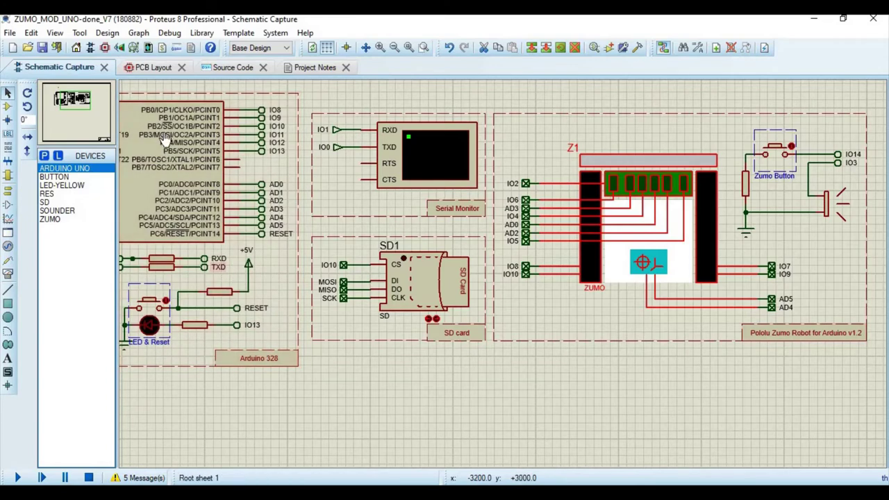
# Open main.ino in Source Code and change <Servo.h> to lowercase <servo.h>
pyautogui.click(215, 70)
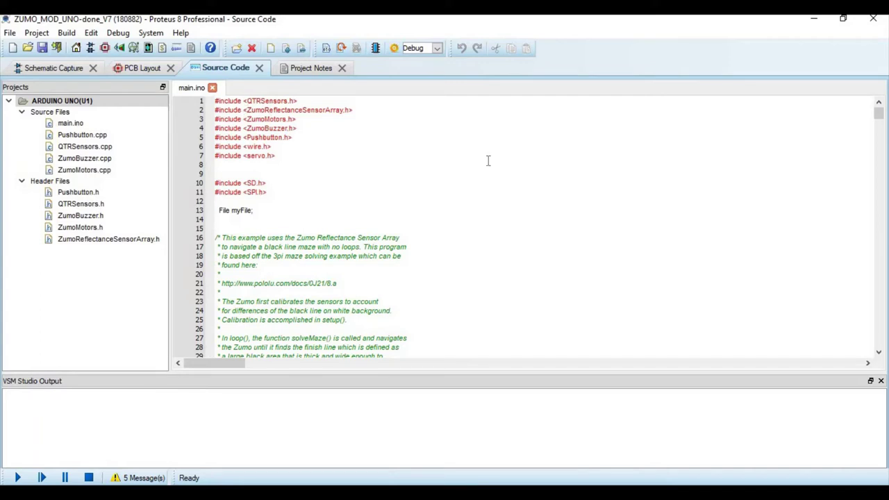
pyautogui.click(871, 103)
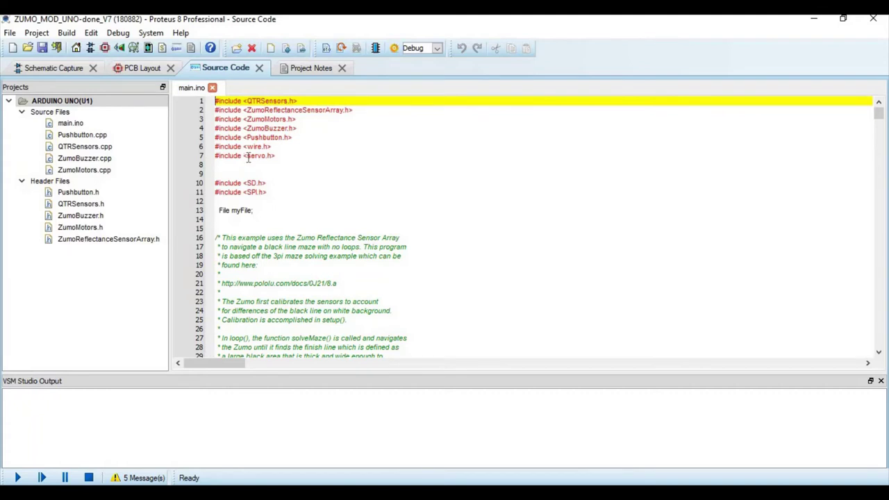
pyautogui.moveTo(246, 156); pyautogui.dragTo(262, 158)
pyautogui.write('s')
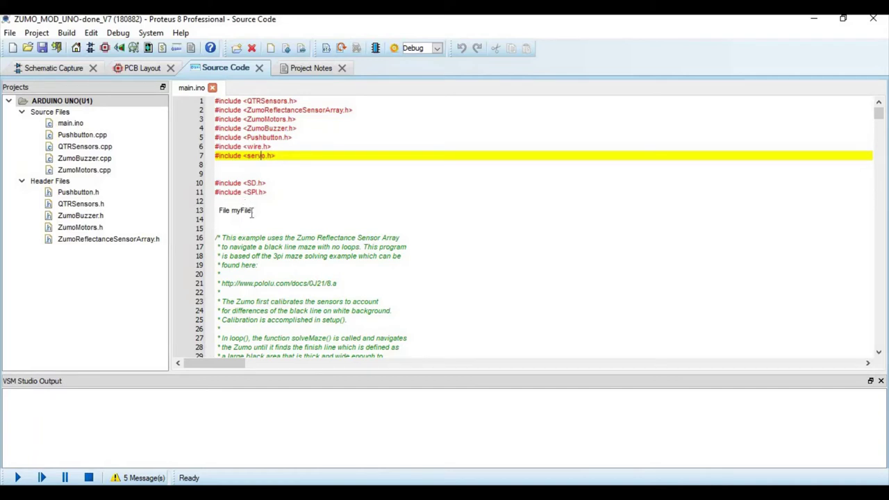
# Retype 'File myFile;' on line 13 and highlight myFile, then check the system tray
pyautogui.moveTo(254, 210); pyautogui.dragTo(221, 209)
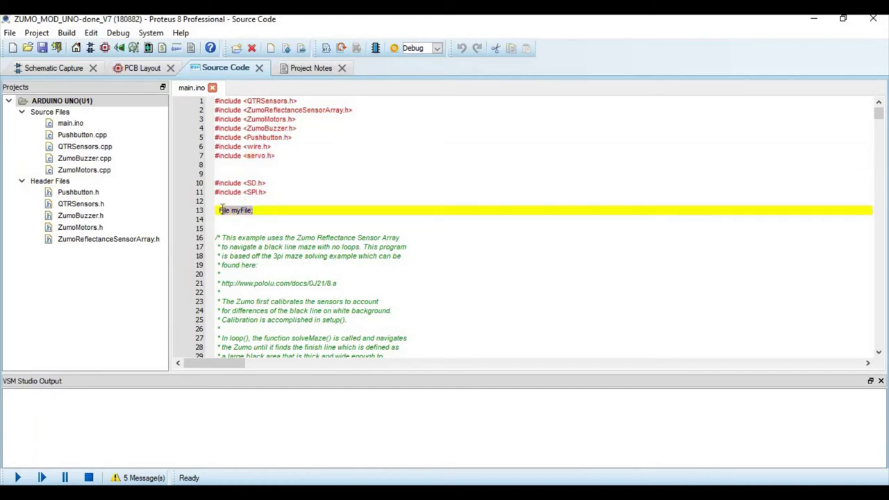
pyautogui.write('File my')
pyautogui.write('File')
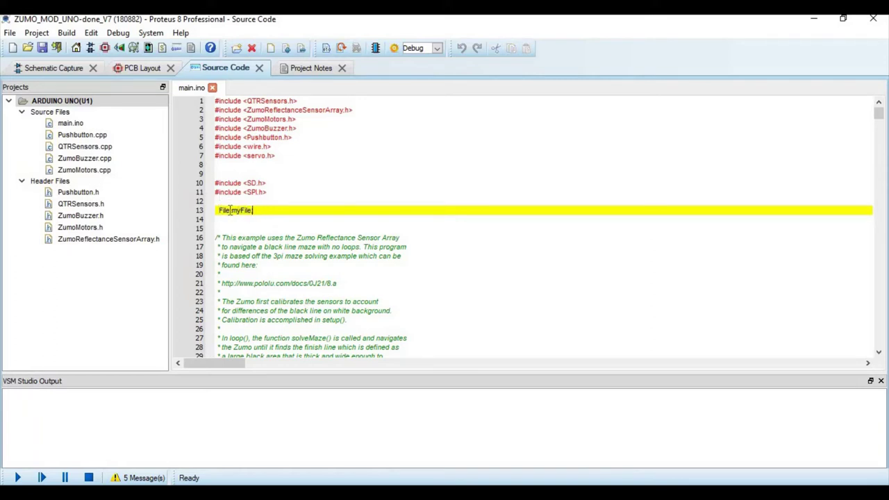
pyautogui.write(';')
pyautogui.moveTo(230, 210); pyautogui.dragTo(218, 211)
pyautogui.click(217, 211)
pyautogui.moveTo(232, 210); pyautogui.dragTo(251, 212)
pyautogui.click(727, 494)
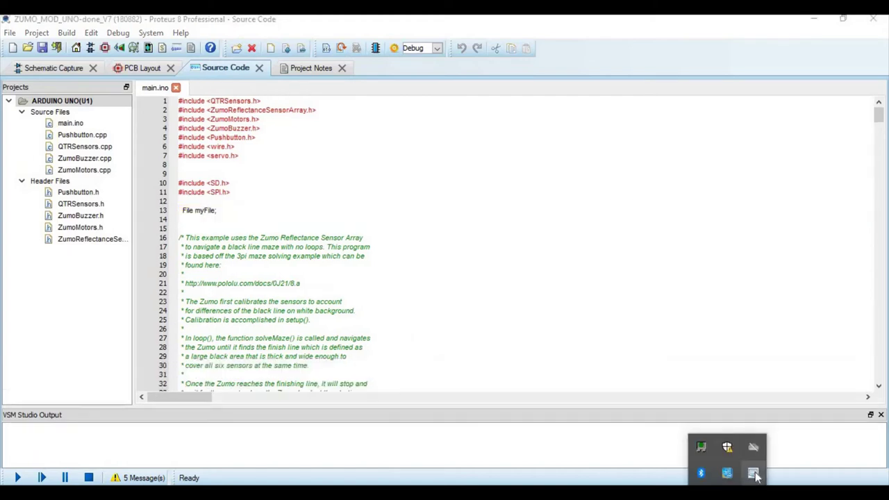
pyautogui.click(754, 474)
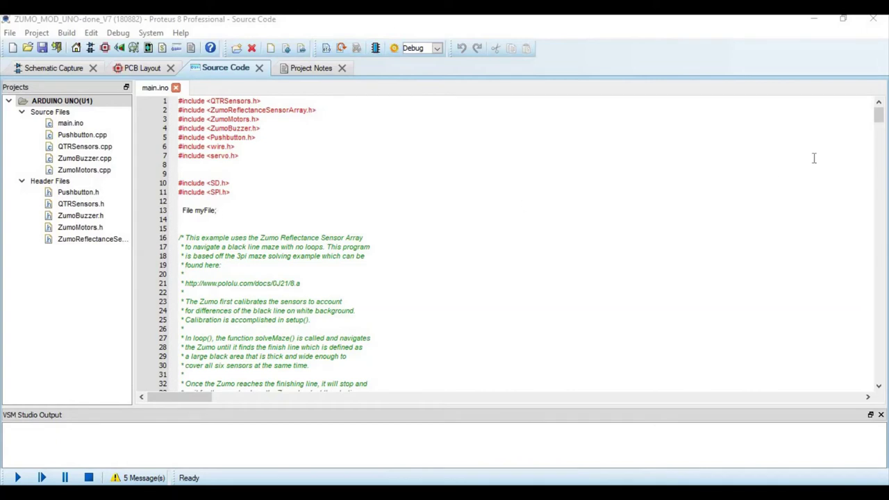
pyautogui.moveTo(879, 123); pyautogui.dragTo(880, 132)
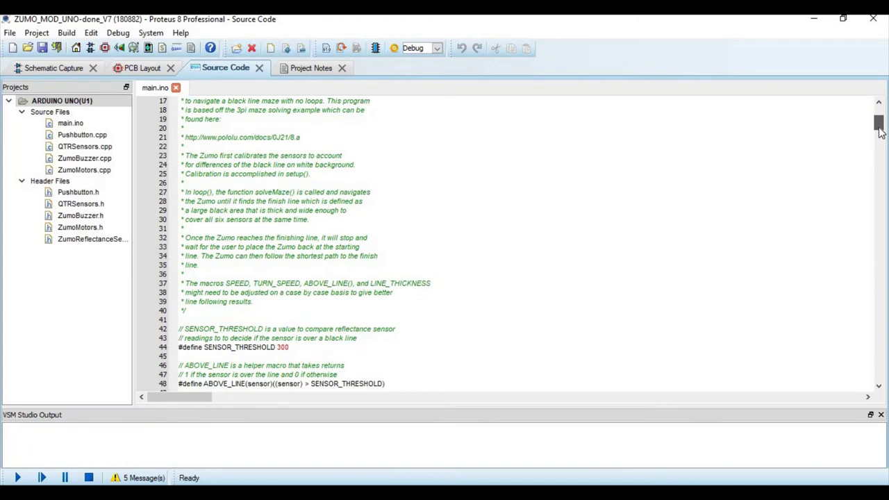
pyautogui.moveTo(880, 133); pyautogui.dragTo(880, 134)
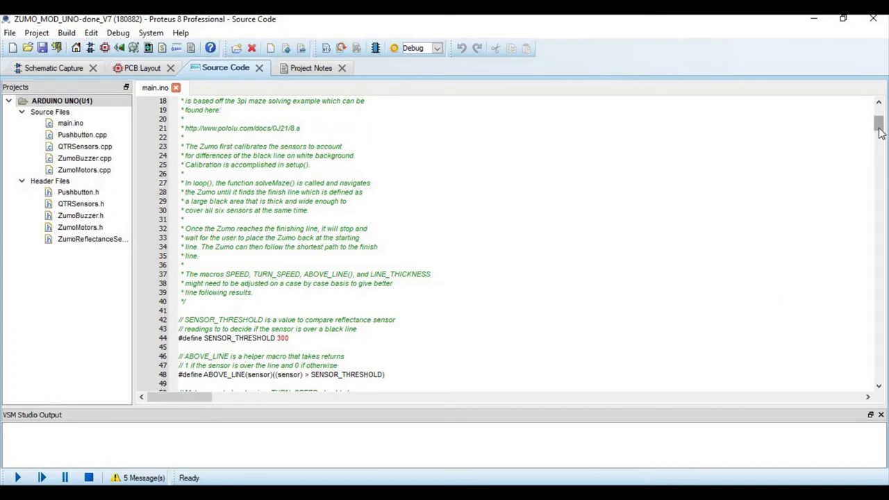
pyautogui.scroll(-2, 880, 132)
pyautogui.scroll(-1, 880, 125)
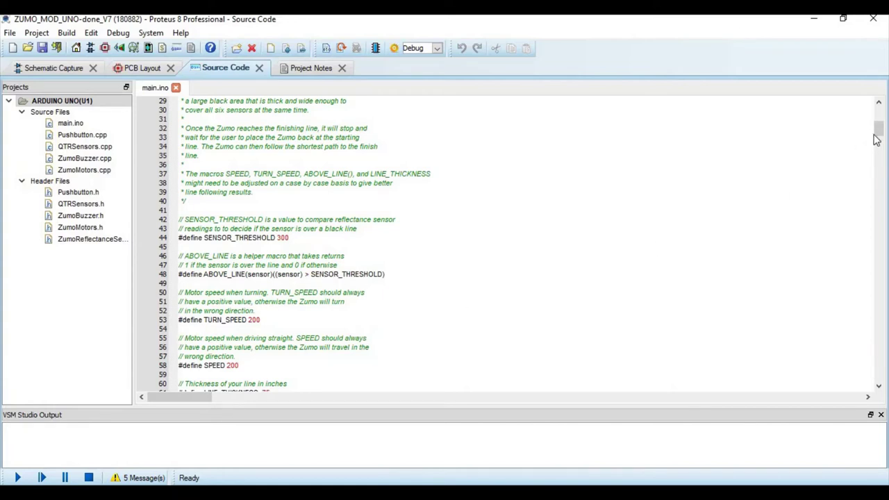
pyautogui.moveTo(878, 133); pyautogui.dragTo(879, 138)
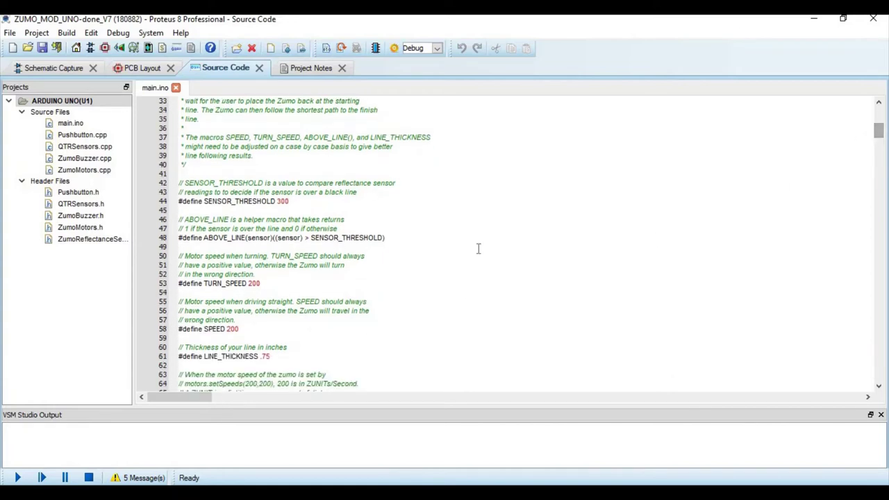
pyautogui.click(240, 329)
pyautogui.moveTo(229, 314); pyautogui.dragTo(180, 283)
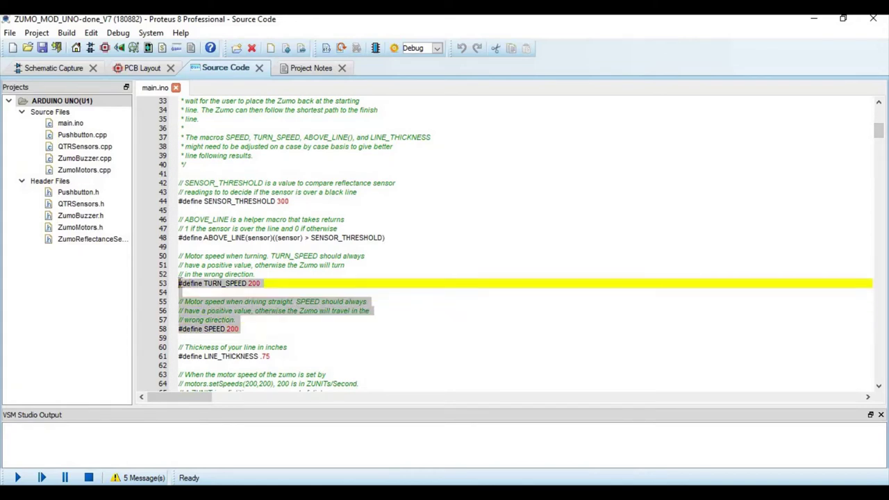
pyautogui.moveTo(223, 311); pyautogui.dragTo(240, 329)
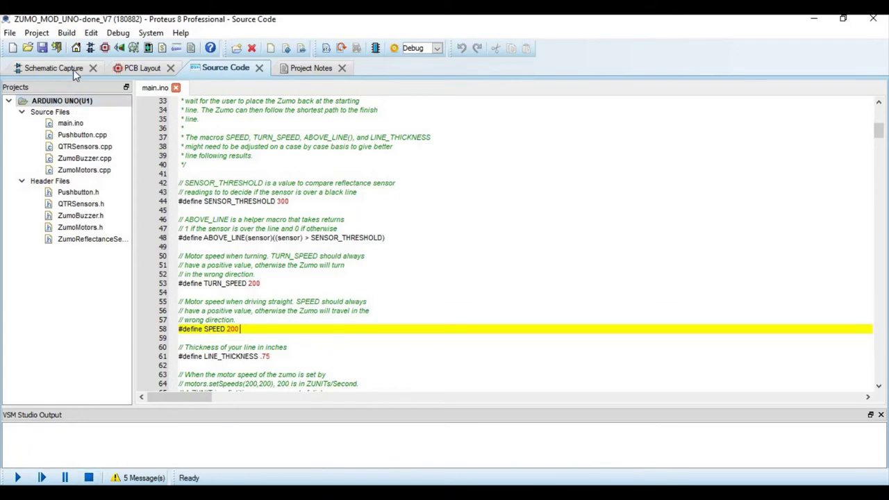
# Run the Zumo maze simulation, watch it in Virtual Turtle, then pause and stop it
pyautogui.click(71, 68)
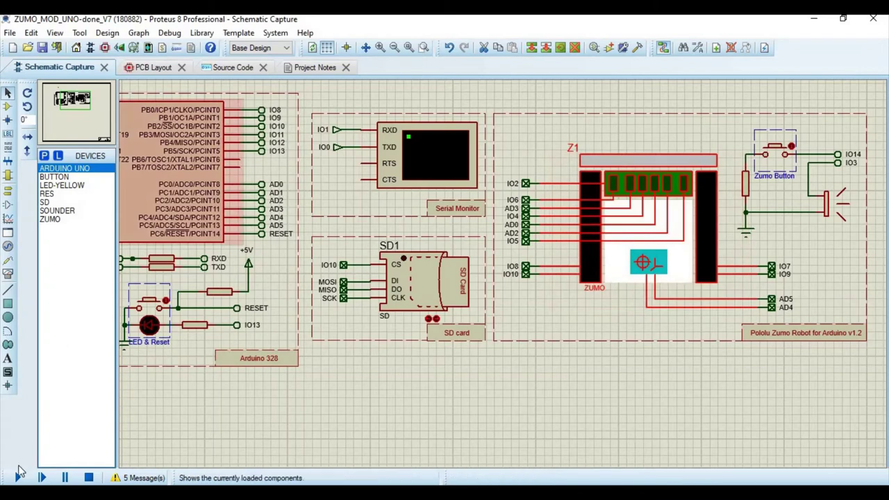
pyautogui.click(17, 478)
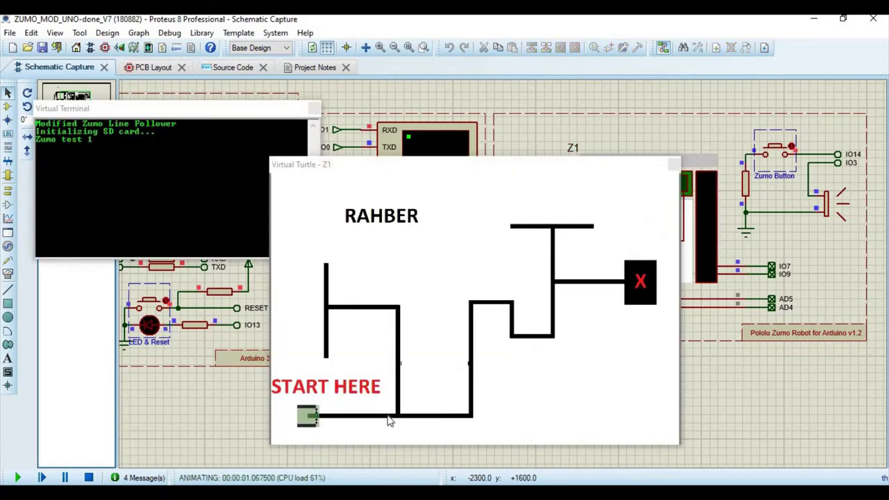
pyautogui.click(472, 400)
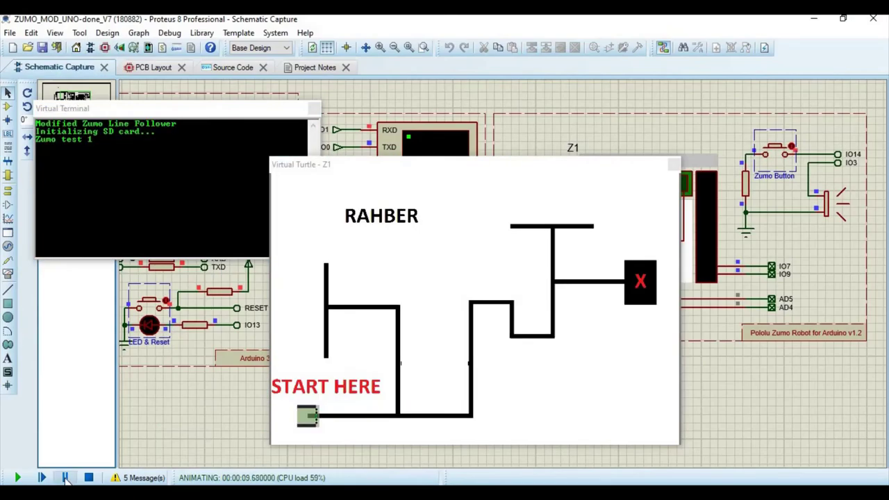
pyautogui.click(65, 477)
pyautogui.click(88, 478)
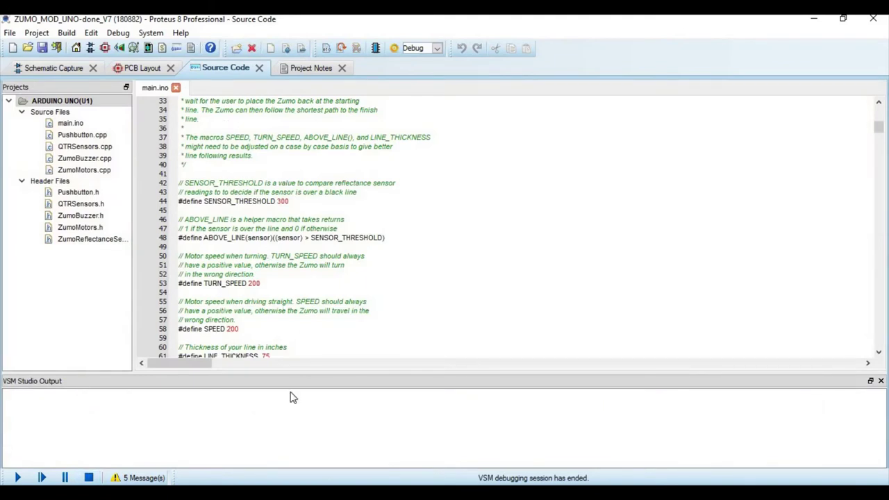
# Move the caret from line 58 down past LINE_THICKNESS to the ZUNIT explanation comment
pyautogui.click(234, 329)
pyautogui.press('Down')
pyautogui.press('Down')
pyautogui.press('Down')
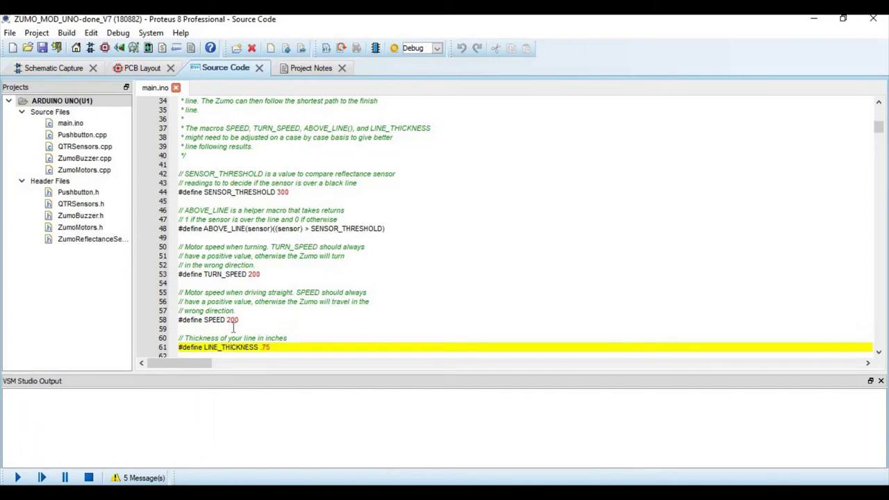
pyautogui.press('Down')
pyautogui.press('Down')
pyautogui.press('Down')
pyautogui.press('Down')
pyautogui.press('Down')
pyautogui.press('Down')
pyautogui.press('Down')
pyautogui.press('Down')
pyautogui.press('Down')
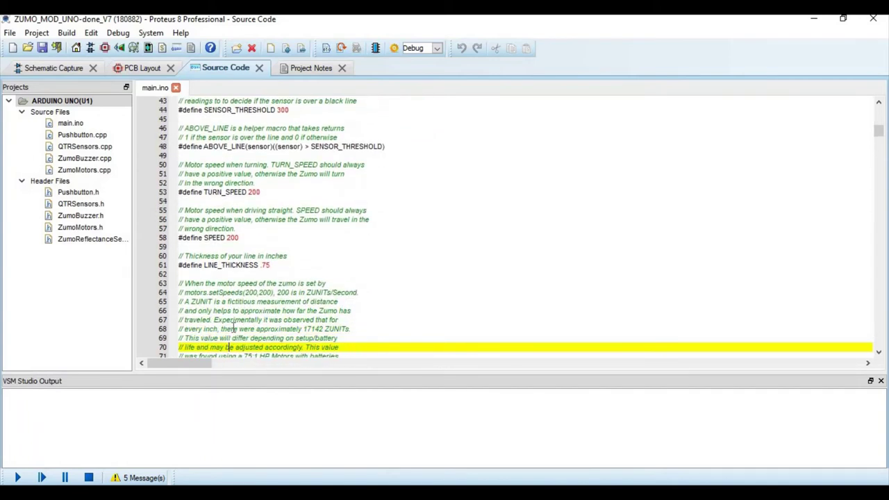
pyautogui.press('Down')
pyautogui.press('Down')
pyautogui.press('Down')
pyautogui.press('Down')
pyautogui.press('Down')
pyautogui.press('Down')
pyautogui.press('Up')
pyautogui.press('Up')
pyautogui.press('Up')
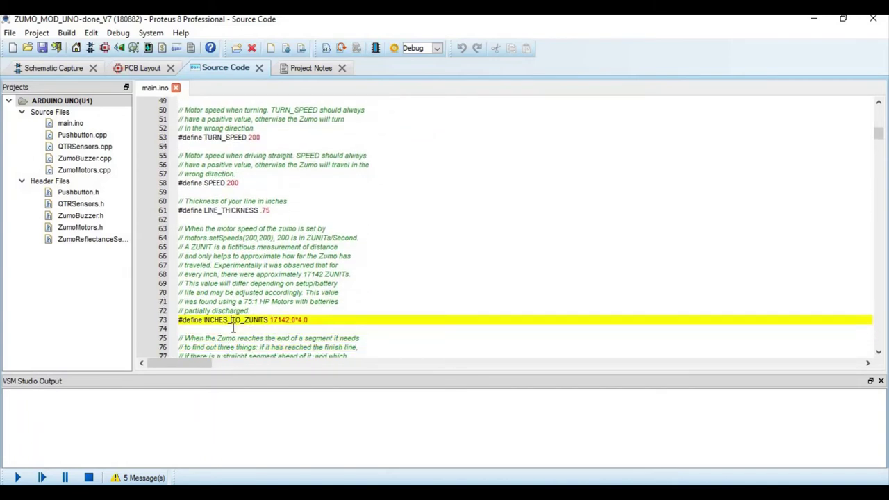
pyautogui.press('Down')
pyautogui.press('Down')
pyautogui.press('Down')
pyautogui.press('Down')
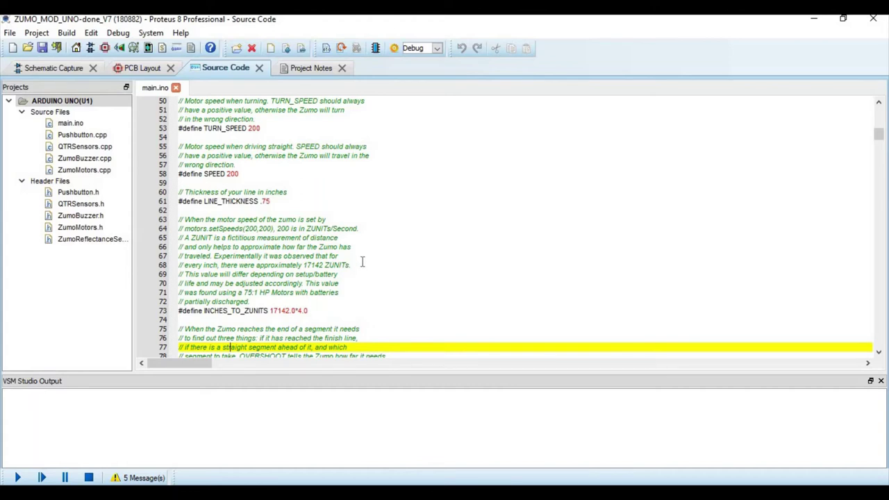
# Highlight the 17142 ZUNITs comment and the 17142.0*4.0 INCHES_TO_ZUNITS value on line 73
pyautogui.moveTo(360, 265)
pyautogui.mouseDown()
pyautogui.moveTo(288, 266)
pyautogui.moveTo(200, 247)
pyautogui.moveTo(220, 274)
pyautogui.mouseUp()
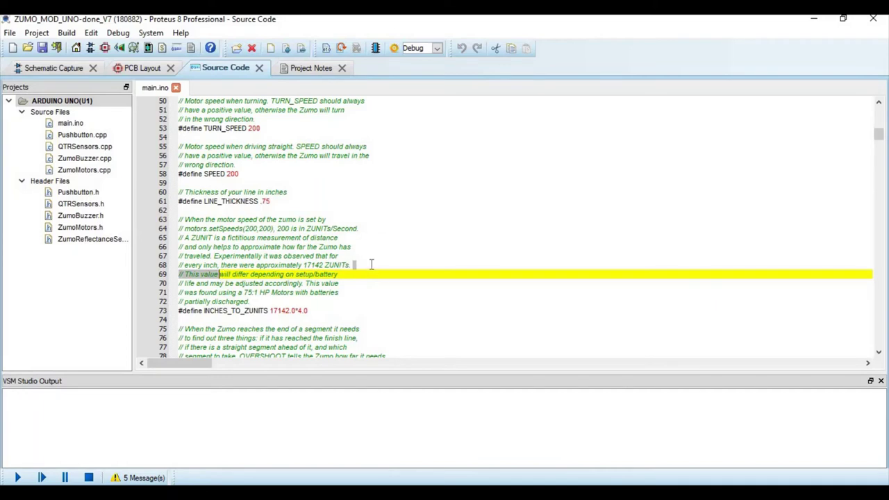
pyautogui.click(371, 265)
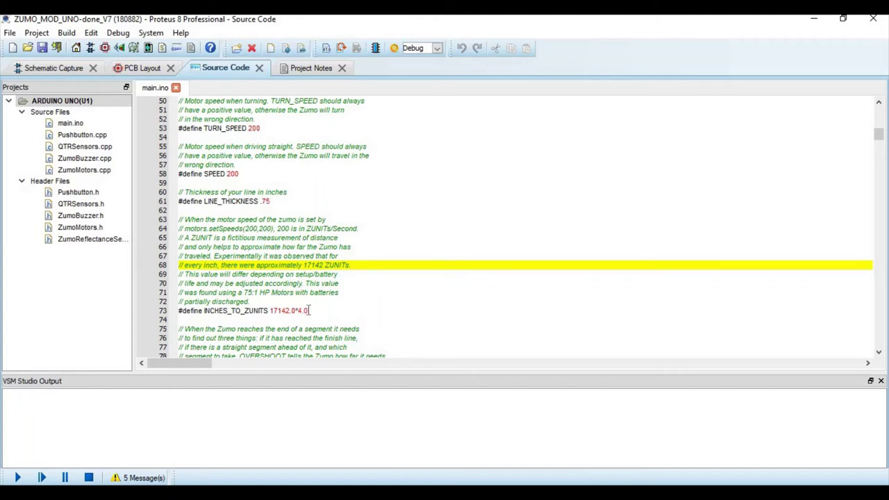
pyautogui.moveTo(309, 310); pyautogui.dragTo(270, 310)
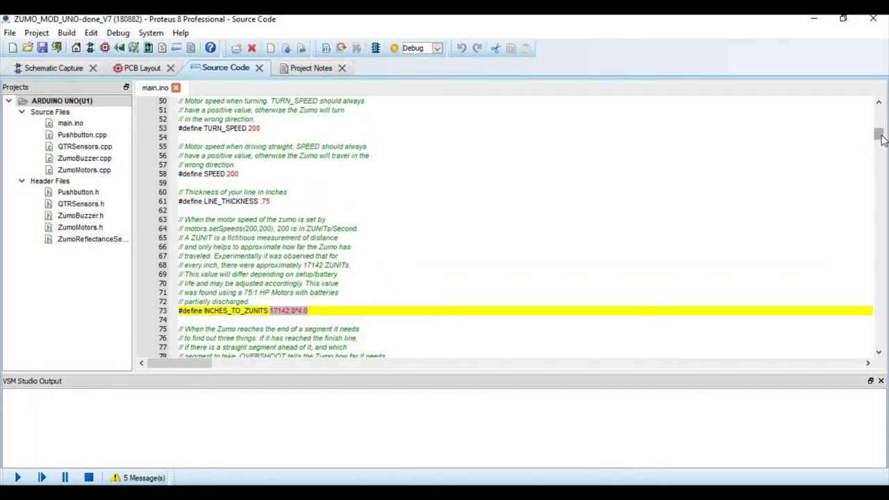
pyautogui.moveTo(878, 135); pyautogui.dragTo(881, 144)
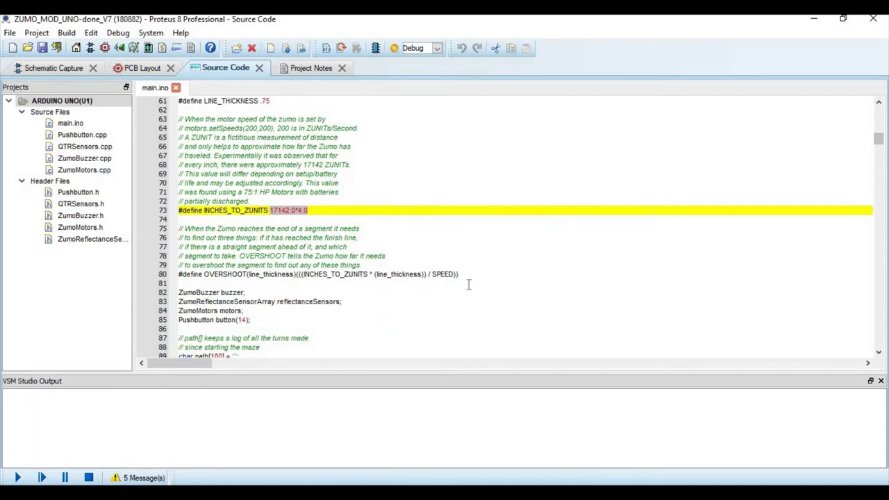
# Highlight the OVERSHOOT macro definition on line 80, then scroll the editor slightly
pyautogui.click(409, 280)
pyautogui.moveTo(458, 275); pyautogui.dragTo(189, 275)
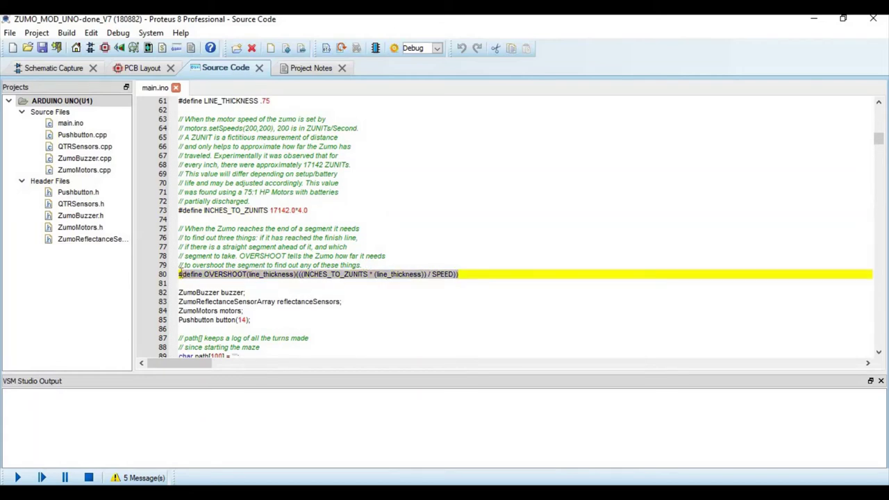
pyautogui.moveTo(188, 275); pyautogui.dragTo(480, 275)
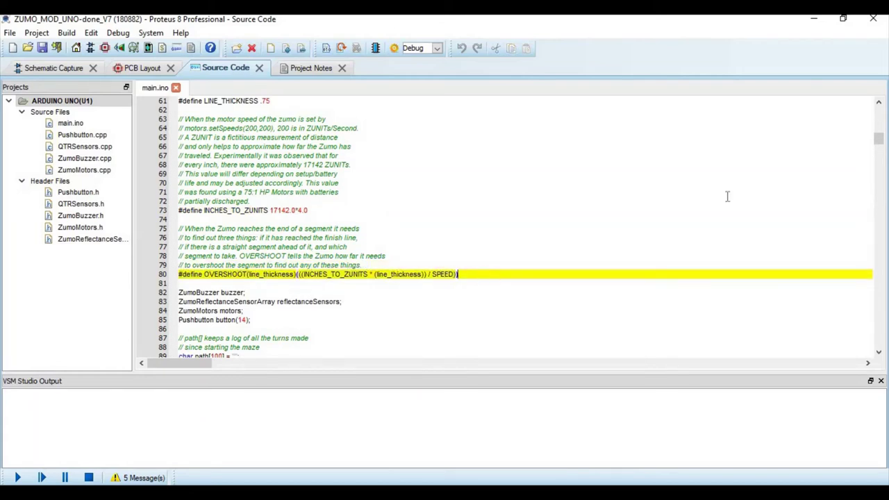
pyautogui.moveTo(880, 148); pyautogui.dragTo(880, 145)
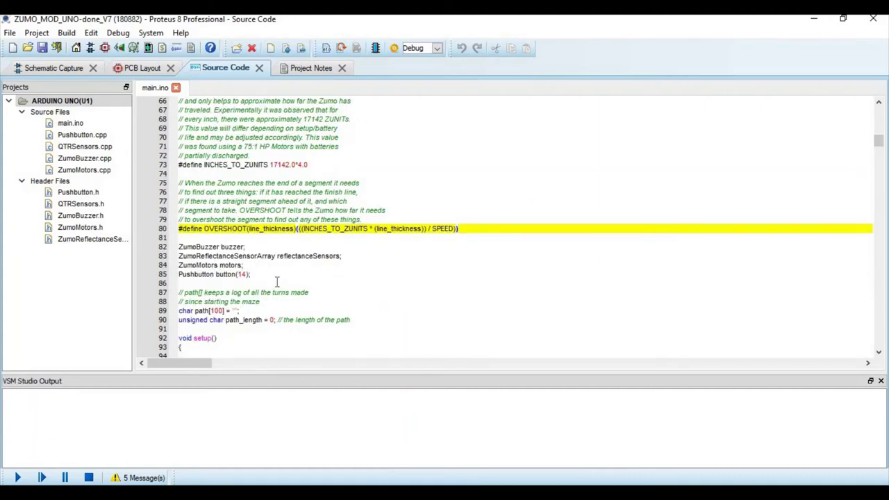
# Highlight the object declarations on lines 82–85, noting Pushbutton button(14), then go to the schematic
pyautogui.moveTo(277, 281); pyautogui.dragTo(180, 248)
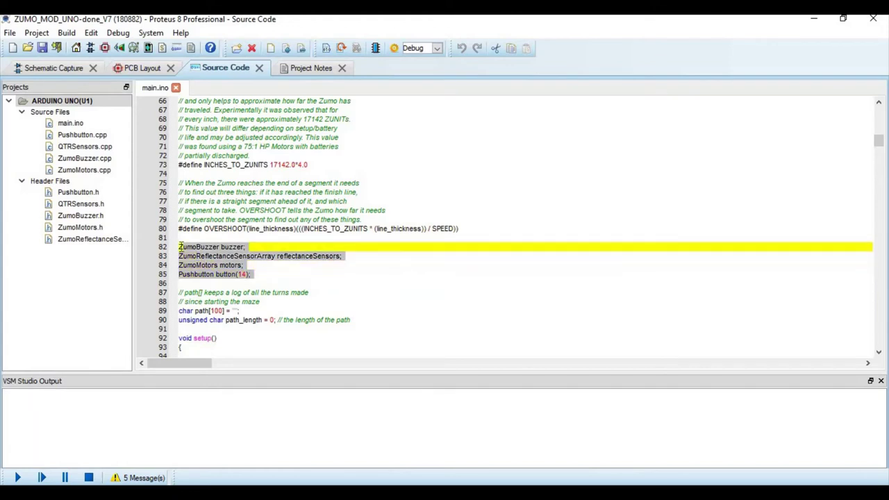
pyautogui.click(255, 275)
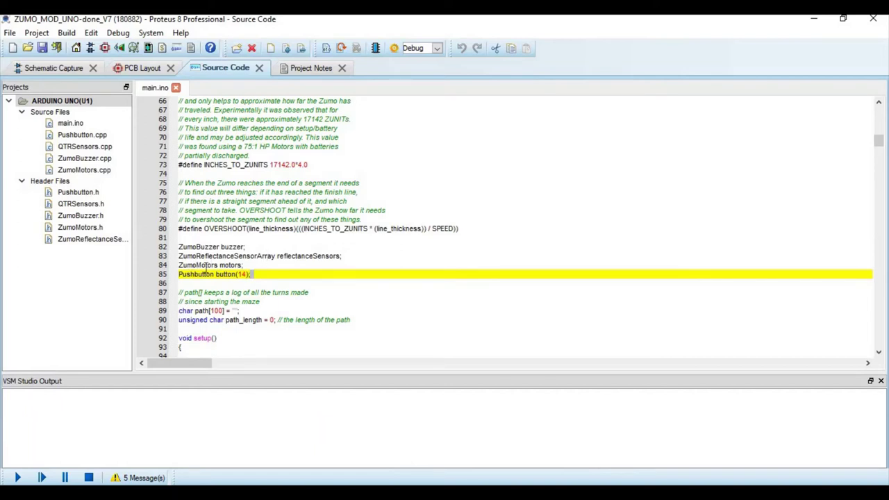
pyautogui.click(231, 256)
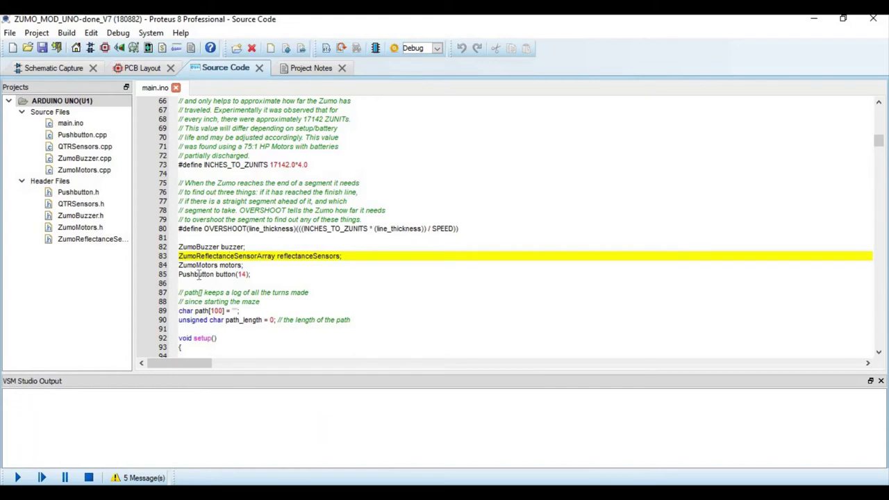
pyautogui.click(242, 274)
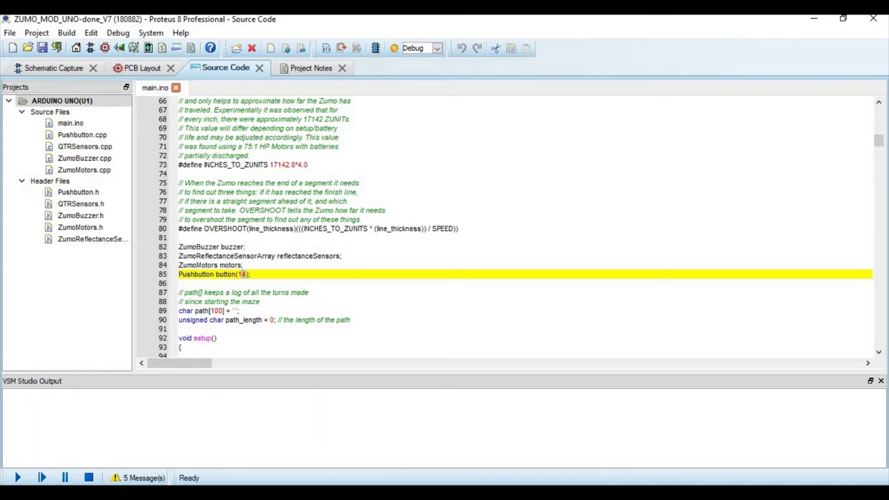
pyautogui.click(64, 68)
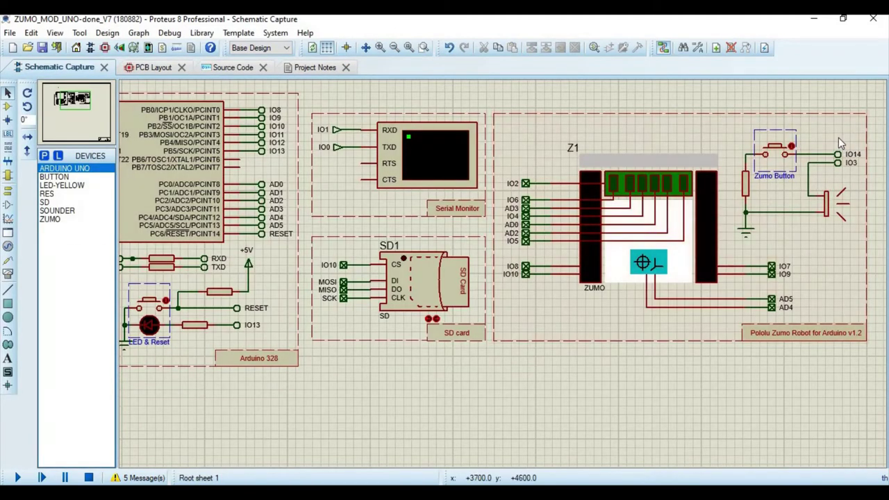
# Drag a selection box on the schematic, then return to main.ino in Source Code
pyautogui.moveTo(840, 143); pyautogui.dragTo(866, 164)
pyautogui.click(222, 67)
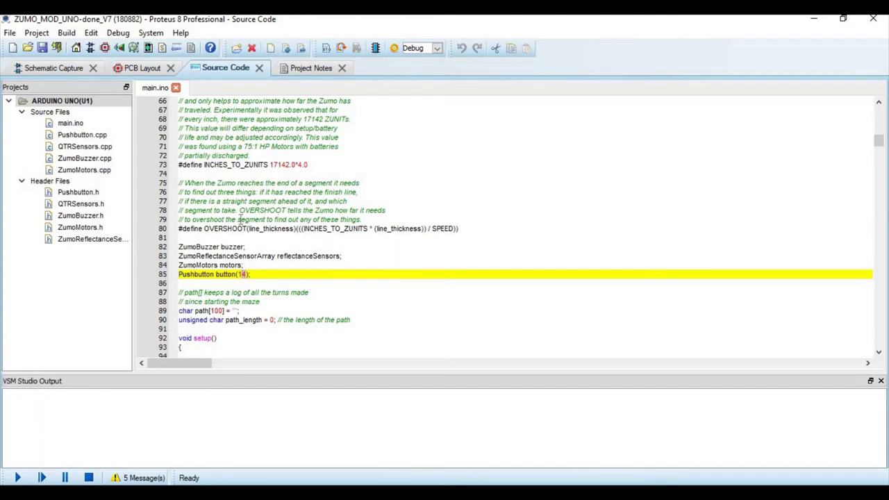
# Step through lines 86–90 to the char path[100] and path_length declarations
pyautogui.click(242, 282)
pyautogui.press('Down')
pyautogui.press('Down')
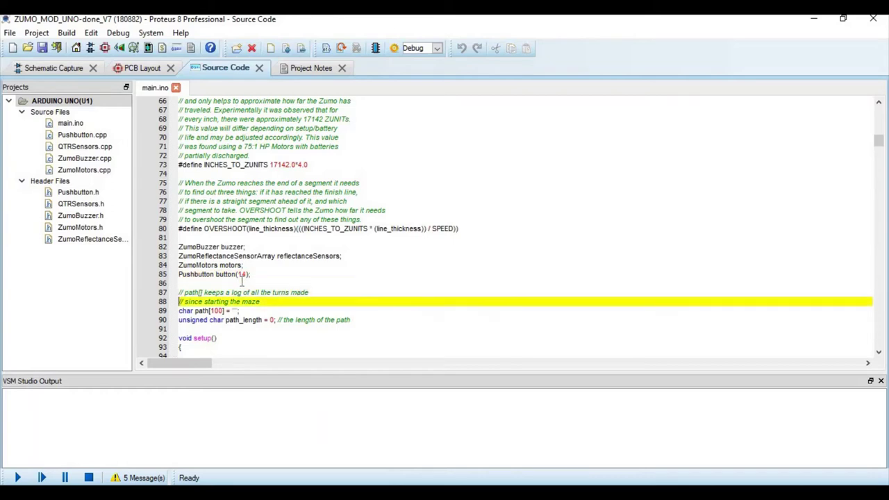
pyautogui.press('Down')
pyautogui.press('Down')
pyautogui.press('Up')
pyautogui.press('Up')
pyautogui.press('Up')
pyautogui.press('Up')
pyautogui.press('Up')
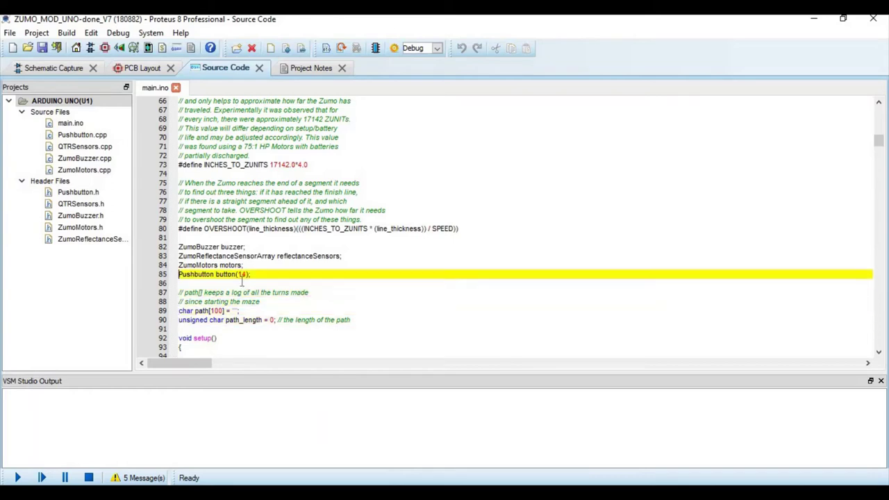
pyautogui.press('Up')
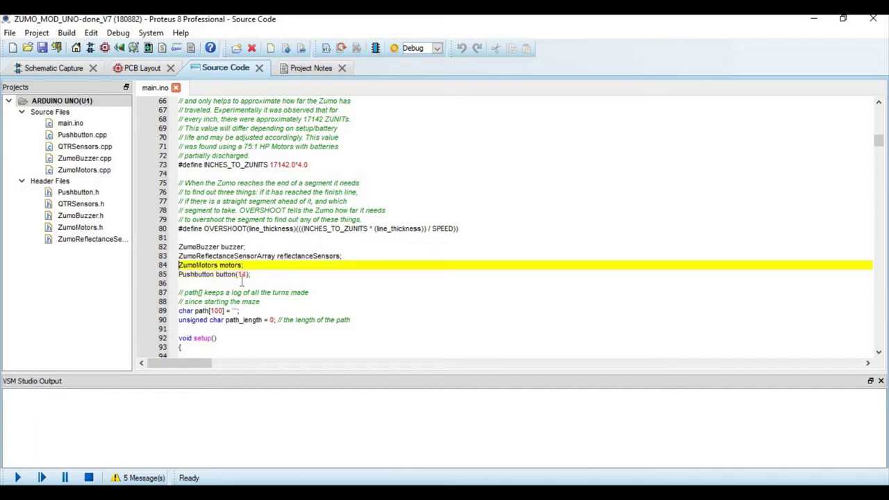
pyautogui.press('Down')
pyautogui.press('Down')
pyautogui.press('Down')
pyautogui.press('Down')
pyautogui.press('Down')
# Shrink the output pane to enlarge the code area, and highlight the 100 in path[100]
pyautogui.moveTo(403, 375); pyautogui.dragTo(403, 409)
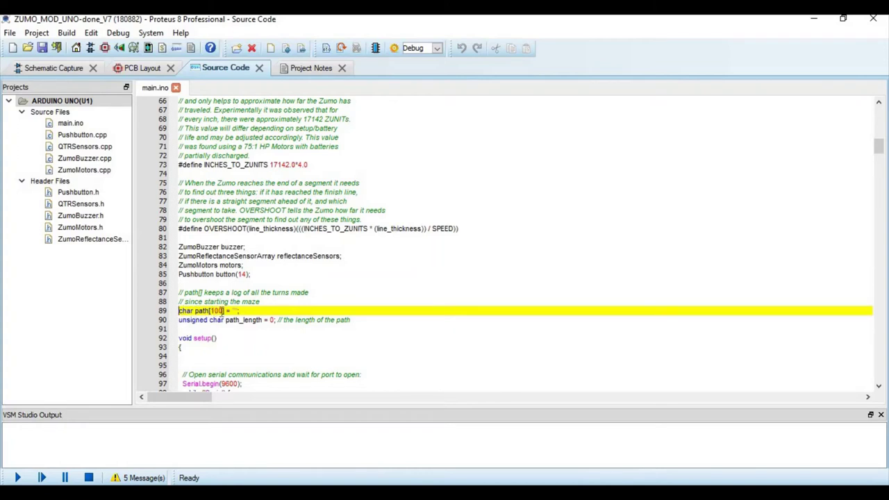
pyautogui.moveTo(223, 310); pyautogui.dragTo(214, 311)
pyautogui.click(227, 330)
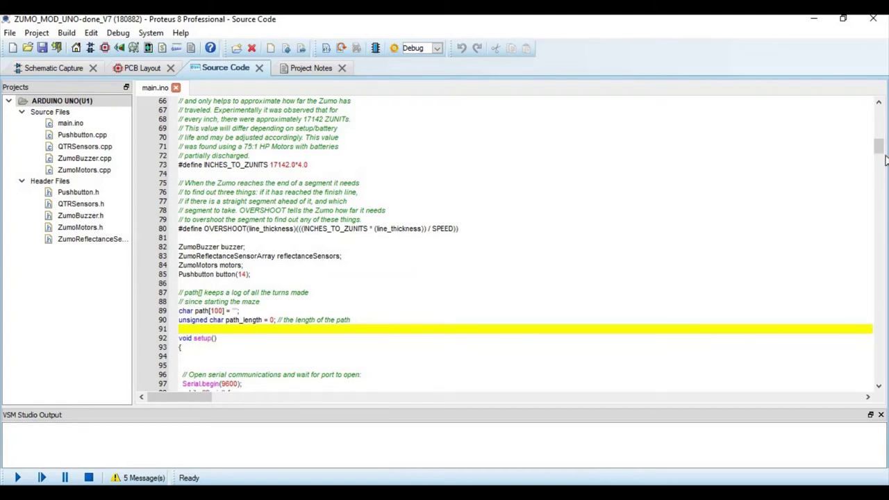
# Scroll into setup() and highlight pin 10 in SD.begin(10) on line 102
pyautogui.moveTo(878, 145); pyautogui.dragTo(881, 158)
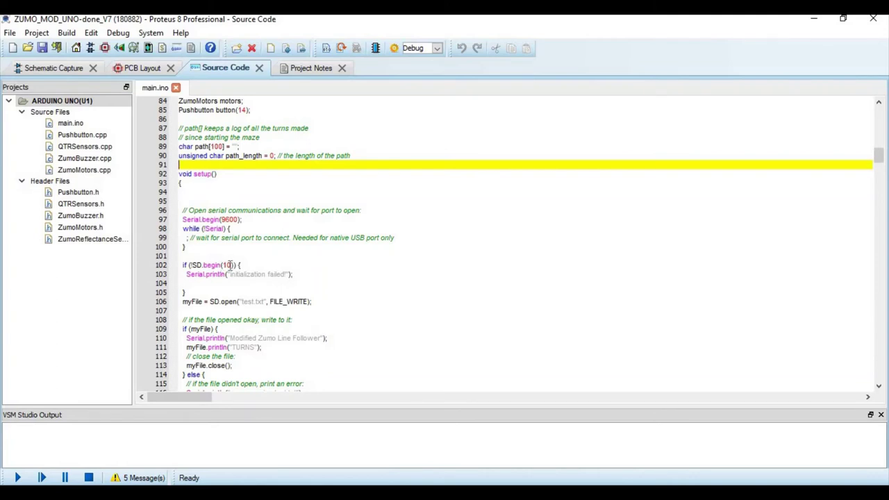
pyautogui.doubleClick(228, 264)
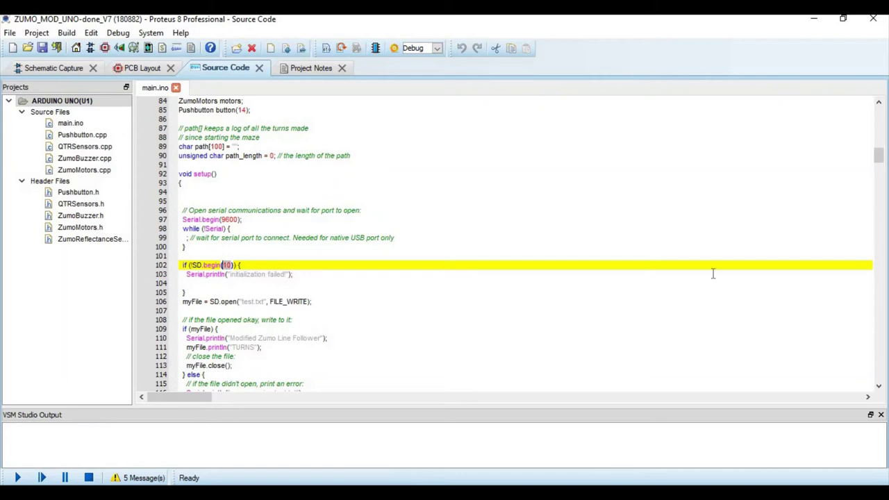
pyautogui.moveTo(878, 154); pyautogui.dragTo(879, 162)
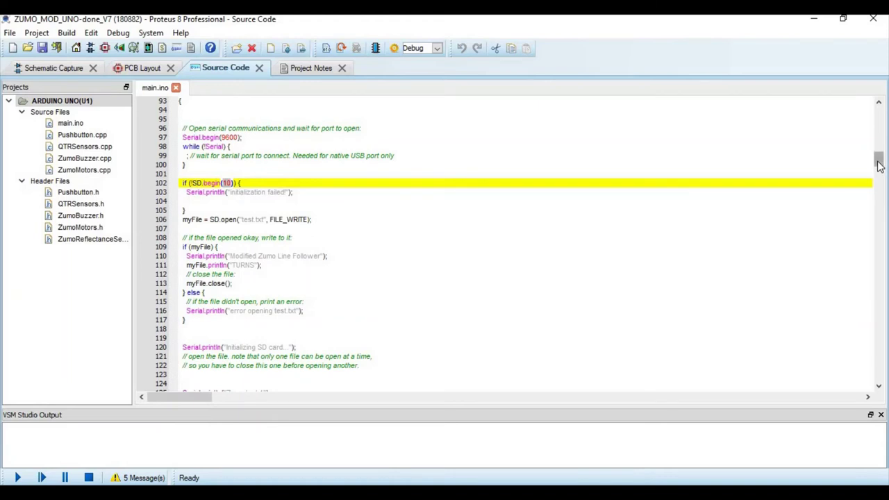
# Scroll main.ino to lines 120–151 showing the button wait and 4-pass calibration loop
pyautogui.moveTo(879, 166); pyautogui.dragTo(879, 171)
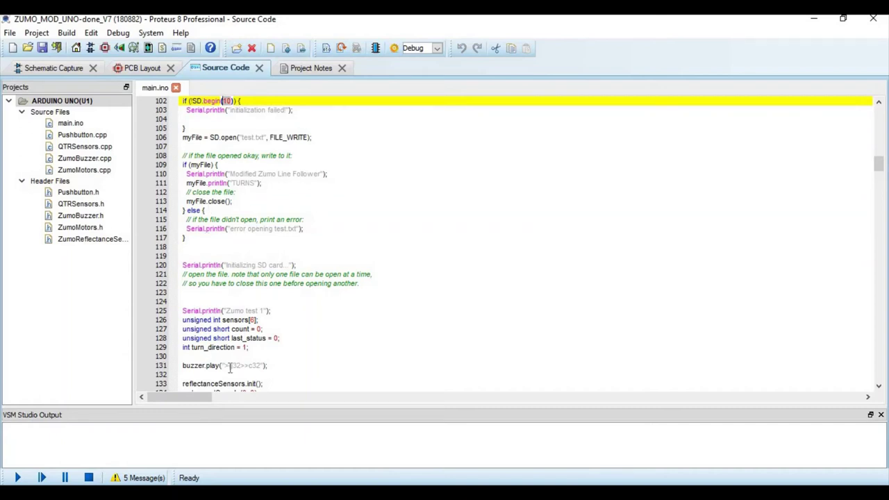
pyautogui.click(727, 493)
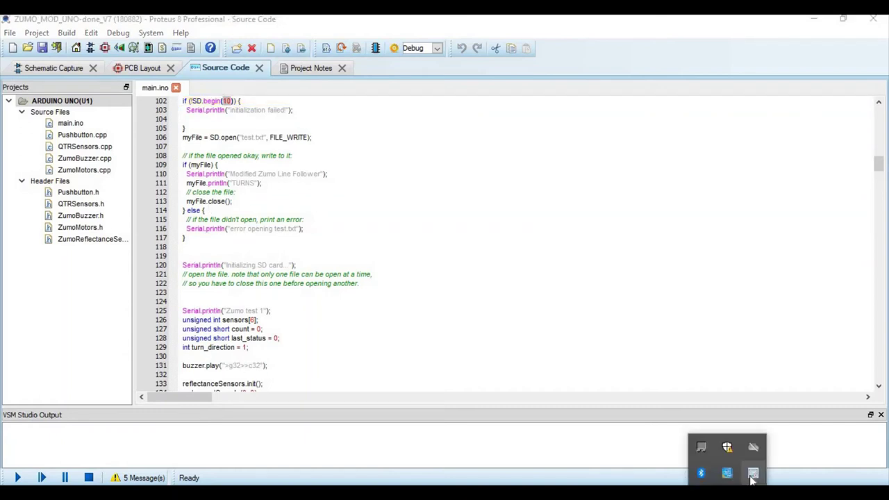
pyautogui.click(753, 475)
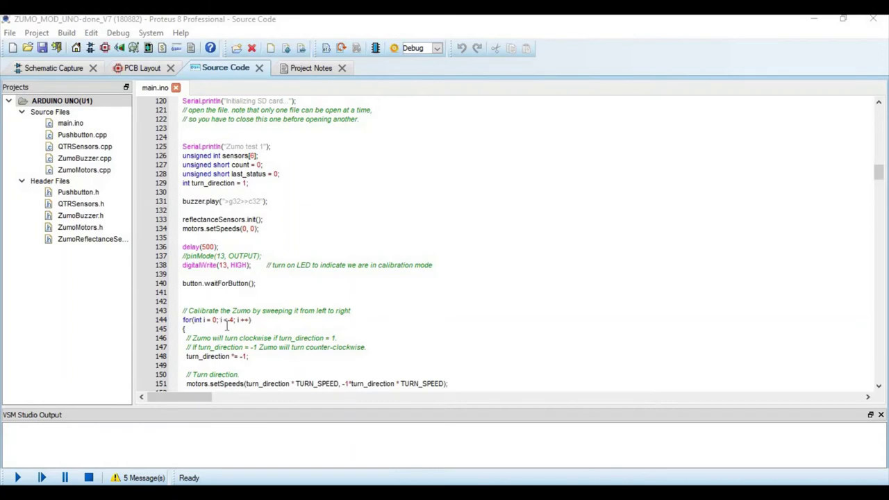
# Step from the line-144 calibration loop through the left-sensor turn-counting code to last_status
pyautogui.click(206, 319)
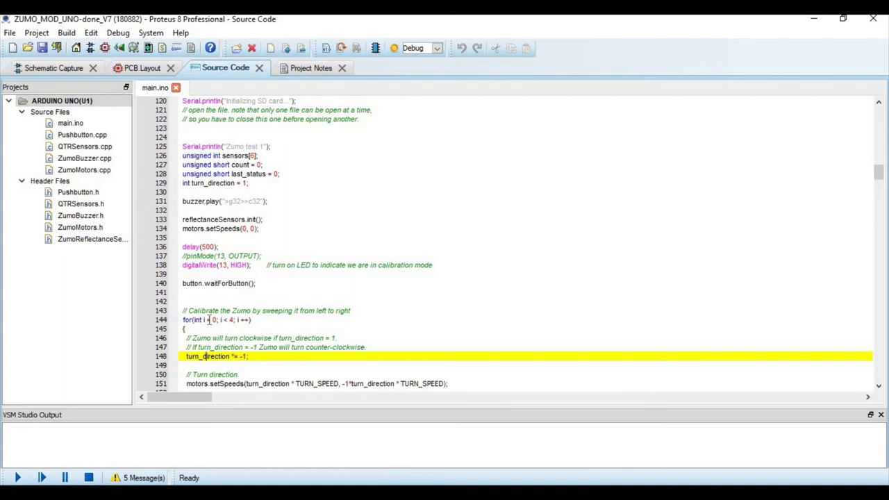
pyautogui.press('Down')
pyautogui.press('Down')
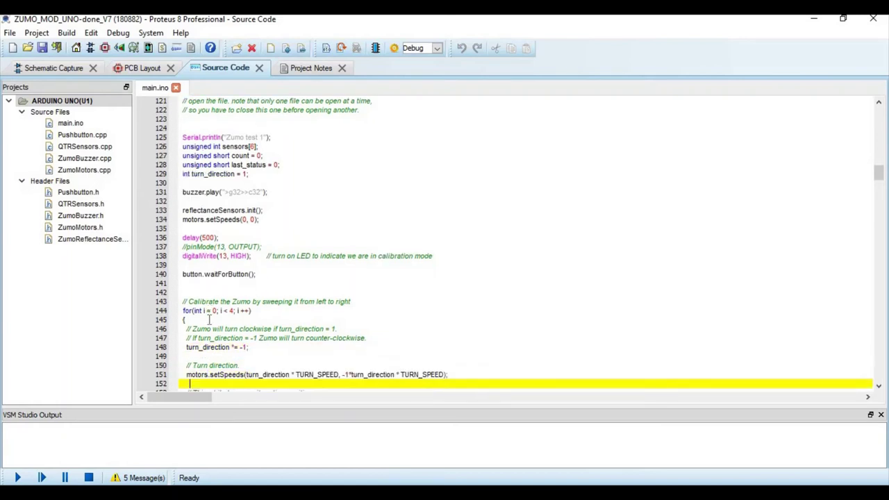
pyautogui.press('Down')
pyautogui.press('Down')
pyautogui.press('Down')
pyautogui.press('Down')
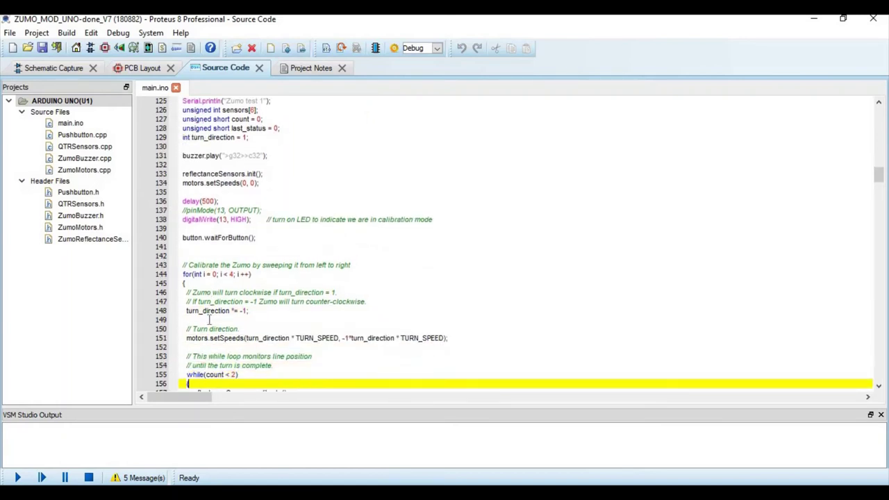
pyautogui.press('Down')
pyautogui.press('Down')
pyautogui.press('Down')
pyautogui.press('Down')
pyautogui.press('Down')
pyautogui.press('Down')
pyautogui.press('Down')
pyautogui.press('Down')
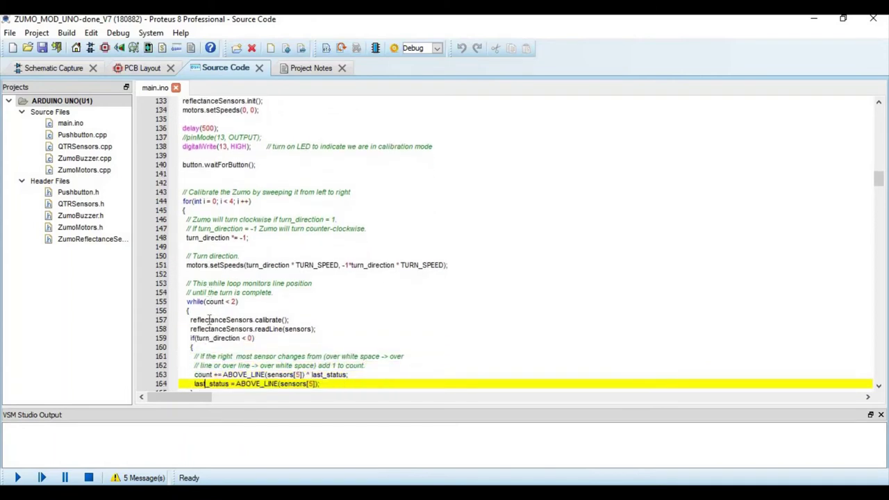
pyautogui.press('Down')
pyautogui.press('Down')
pyautogui.press('Down')
pyautogui.press('Down')
pyautogui.press('Down')
pyautogui.press('Down')
pyautogui.press('Down')
pyautogui.press('Up')
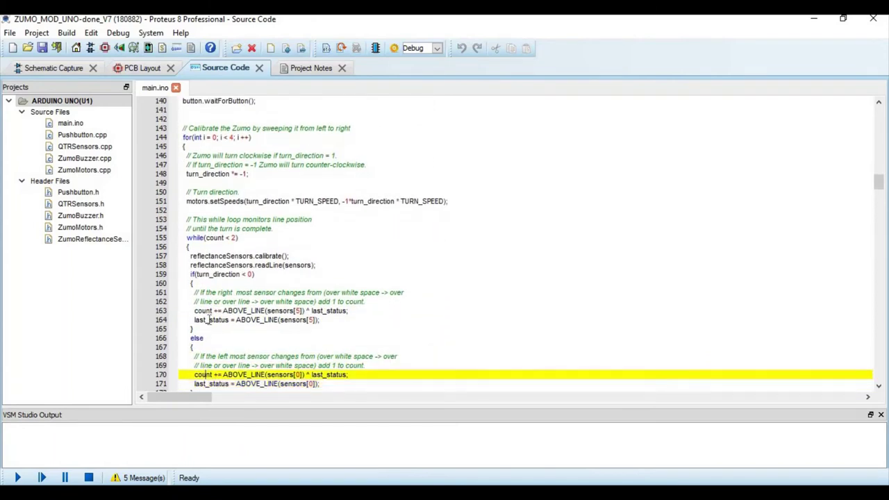
pyautogui.press('Up')
pyautogui.press('Up')
pyautogui.press('Up')
pyautogui.press('Up')
pyautogui.press('Up')
pyautogui.press('Up')
pyautogui.press('Up')
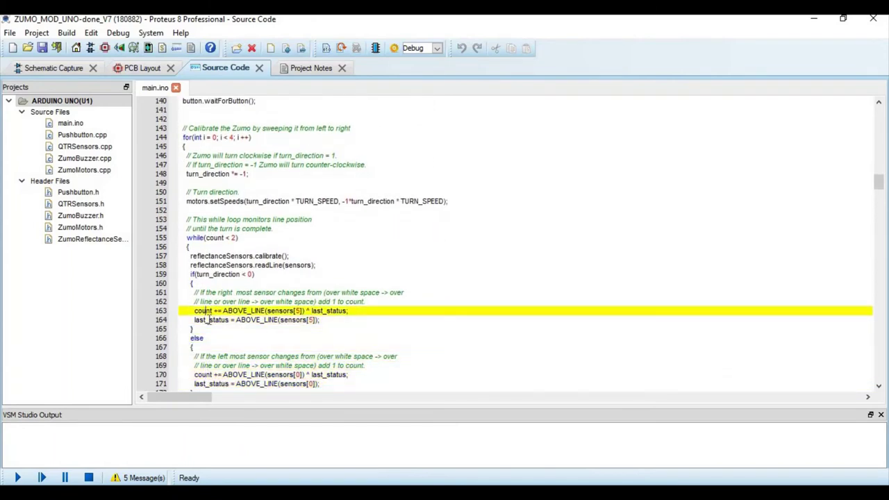
pyautogui.press('Down')
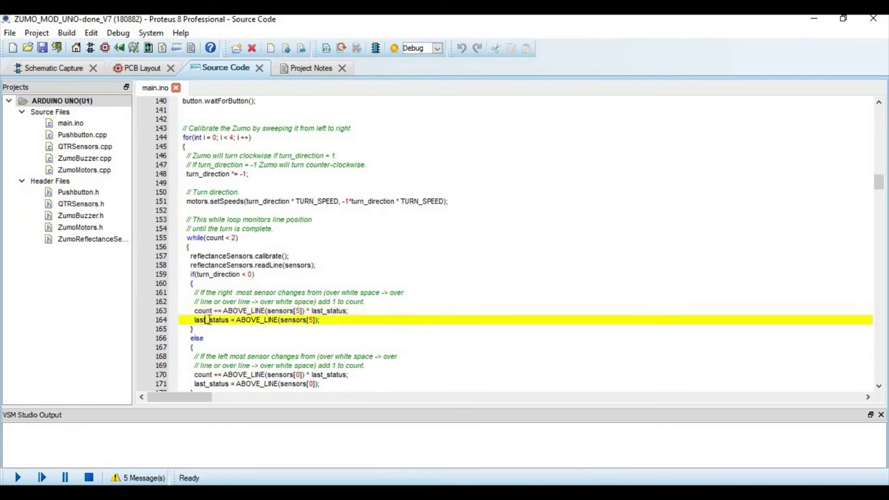
pyautogui.press('Down')
pyautogui.press('Down')
pyautogui.press('Down')
pyautogui.press('Down')
pyautogui.press('Down')
pyautogui.press('Down')
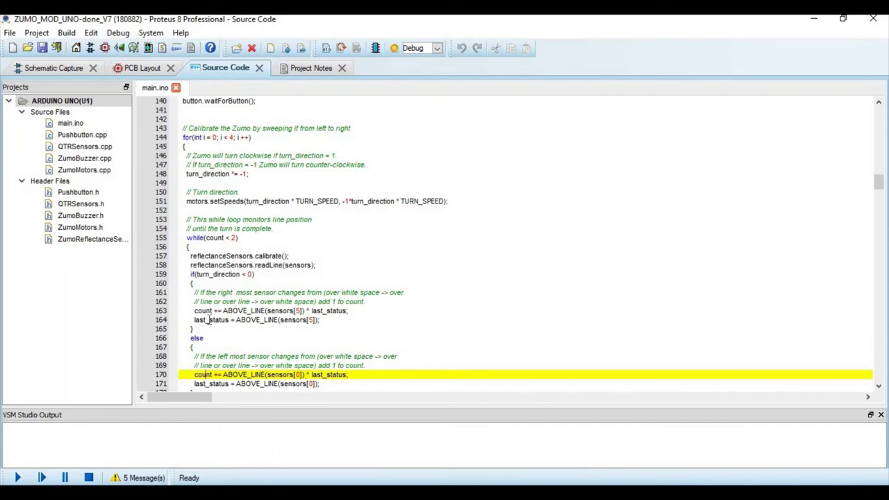
pyautogui.press('Down')
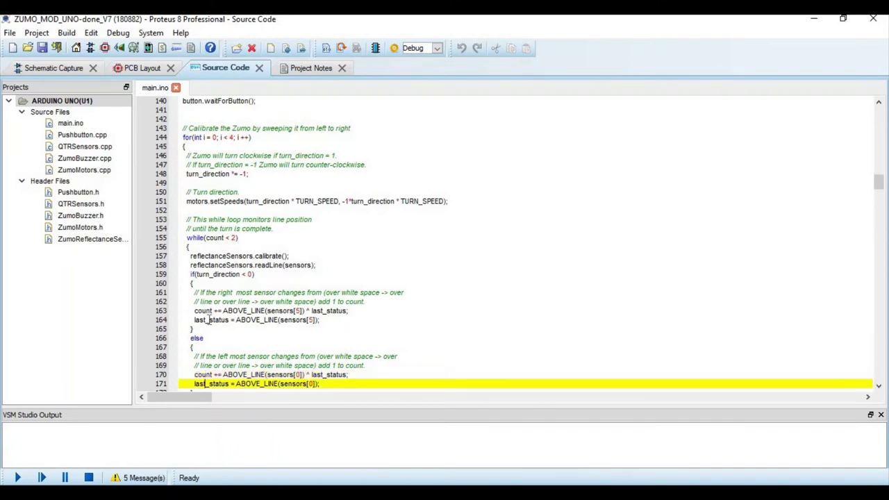
# Step past the count resets, Turn left call, buzzer tune and LED-off lines into loop()
pyautogui.press('Down')
pyautogui.press('Down')
pyautogui.press('Down')
pyautogui.press('Down')
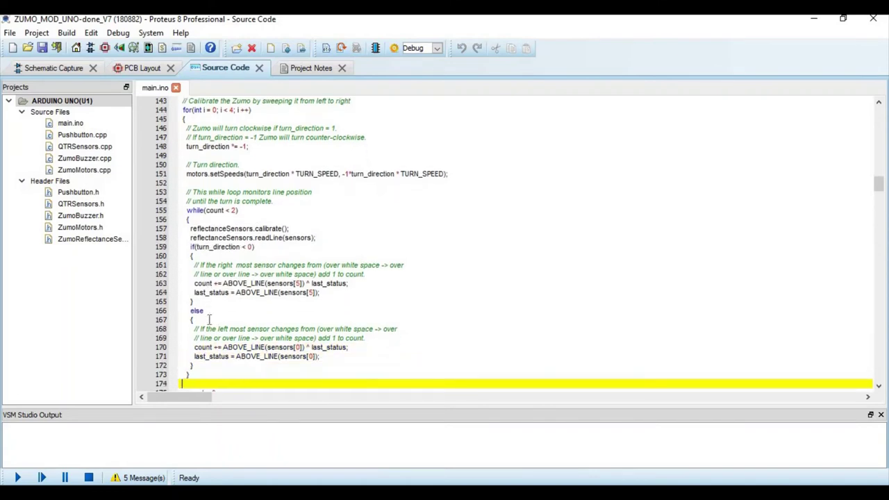
pyautogui.press('Down')
pyautogui.press('Down')
pyautogui.press('Down')
pyautogui.press('Down')
pyautogui.press('Down')
pyautogui.press('Down')
pyautogui.press('Down')
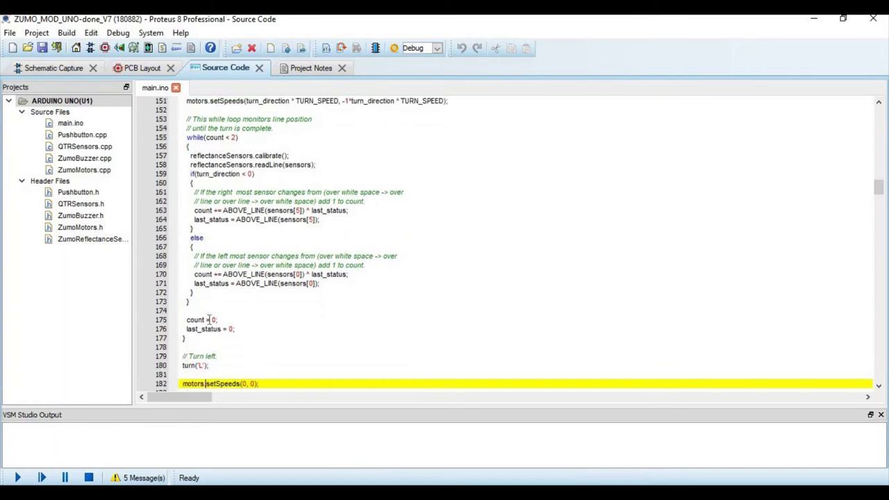
pyautogui.press('Up')
pyautogui.press('Up')
pyautogui.press('Up')
pyautogui.press('Up')
pyautogui.press('Up')
pyautogui.press('Down')
pyautogui.press('Down')
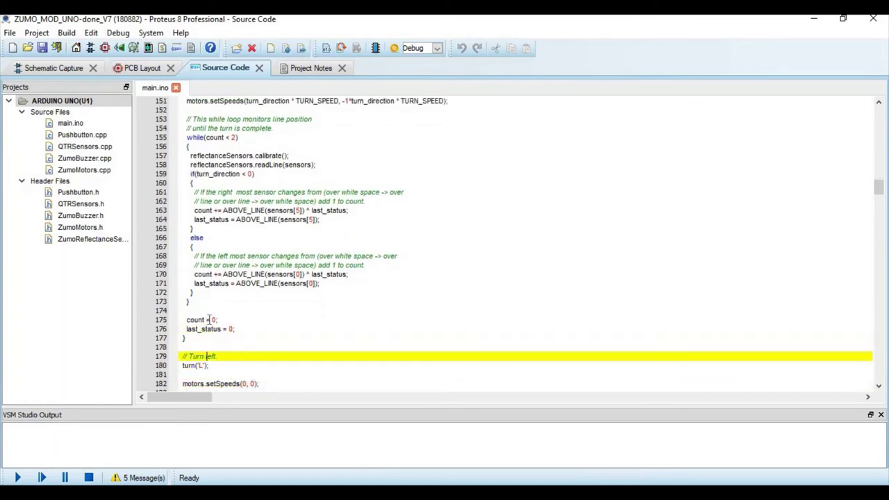
pyautogui.press('Down')
pyautogui.press('Down')
pyautogui.press('Down')
pyautogui.press('Down')
pyautogui.press('Down')
pyautogui.press('Up')
pyautogui.press('Up')
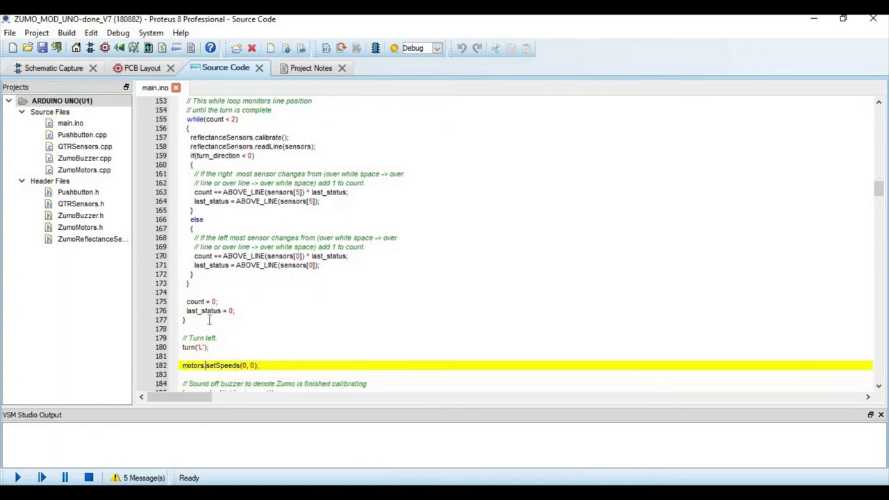
pyautogui.press('Up')
pyautogui.press('Up')
pyautogui.press('Down')
pyautogui.press('Down')
pyautogui.press('Down')
pyautogui.press('Down')
pyautogui.press('Down')
pyautogui.press('Down')
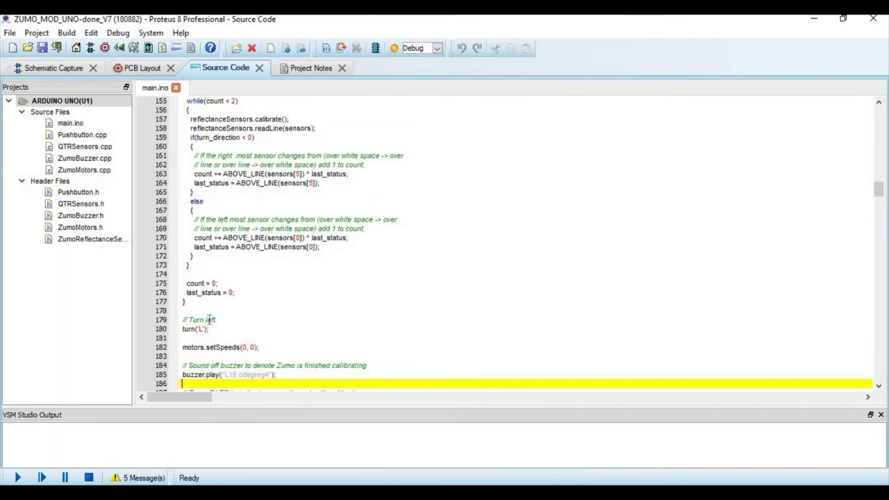
pyautogui.press('Up')
pyautogui.press('Down')
pyautogui.press('Down')
pyautogui.press('Down')
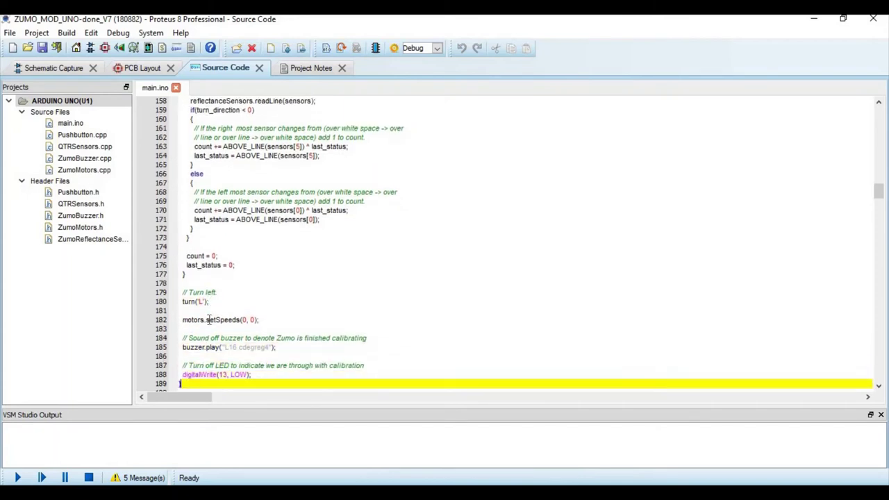
pyautogui.press('Down')
pyautogui.press('Down')
pyautogui.press('Down')
pyautogui.press('Down')
pyautogui.press('Down')
pyautogui.press('Down')
pyautogui.press('Up')
pyautogui.press('Up')
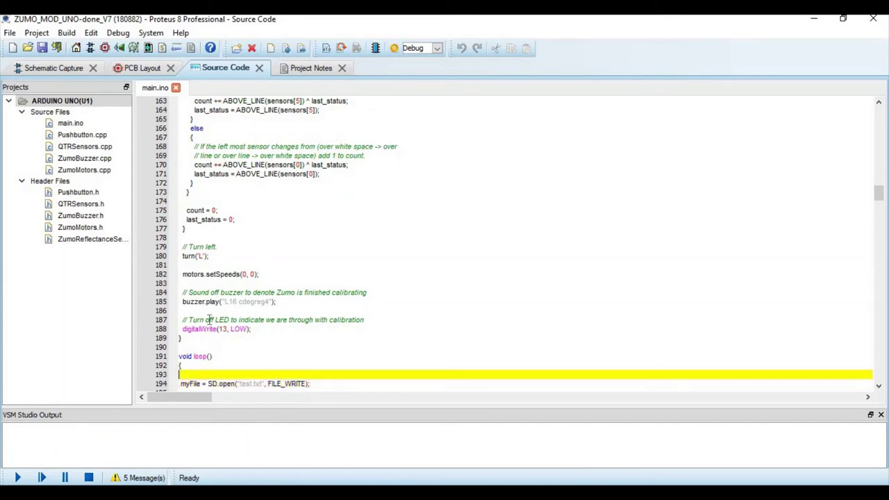
pyautogui.press('Up')
pyautogui.press('Up')
# Highlight the solveMaze() call on line 200, then step down to while(1) and waitForButton()
pyautogui.scroll(-6, 209, 320)
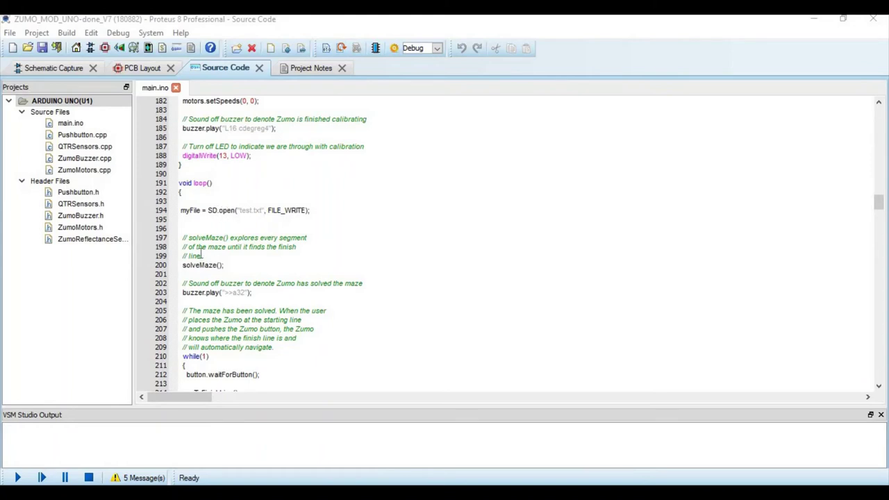
pyautogui.moveTo(228, 266); pyautogui.dragTo(192, 267)
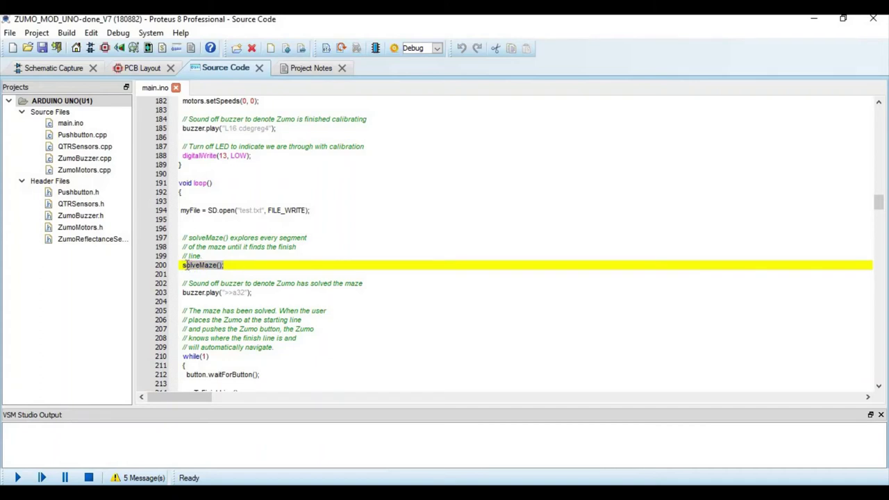
pyautogui.click(223, 266)
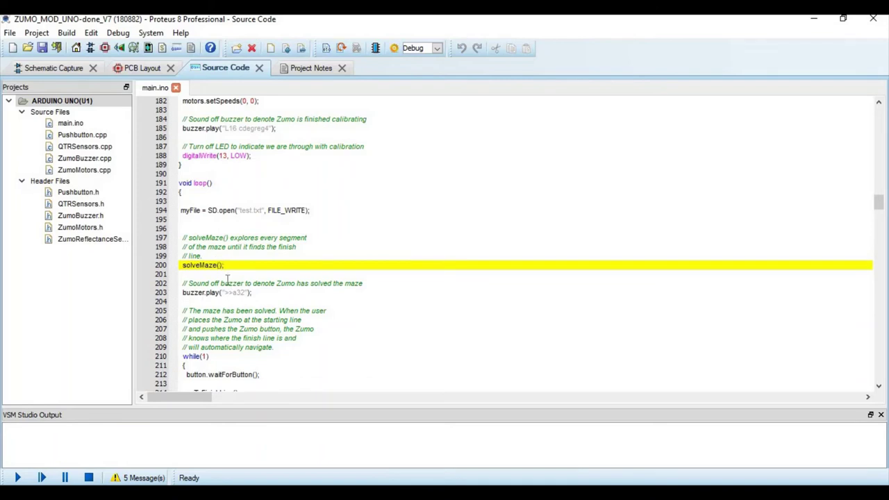
pyautogui.press('Down')
pyautogui.press('Down')
pyautogui.press('Down')
pyautogui.press('Down')
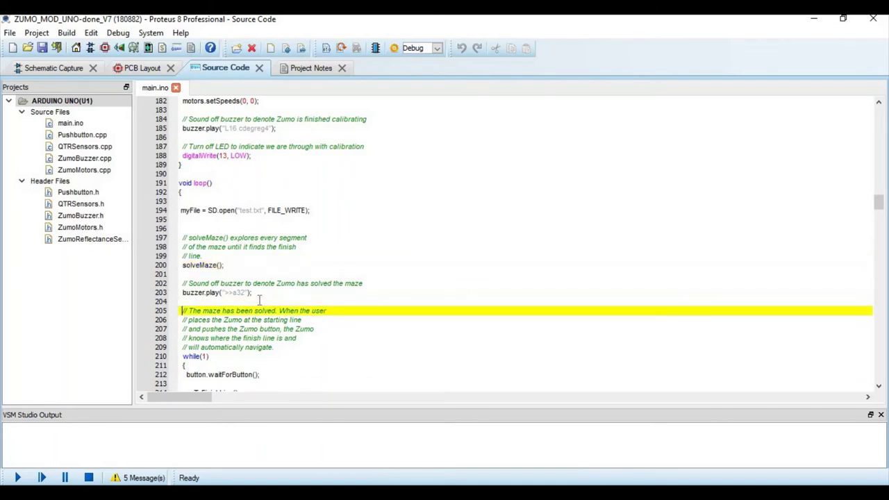
pyautogui.press('Down')
pyautogui.press('Down')
pyautogui.press('Down')
pyautogui.press('Down')
pyautogui.press('Down')
pyautogui.press('Down')
pyautogui.press('Down')
pyautogui.press('Down')
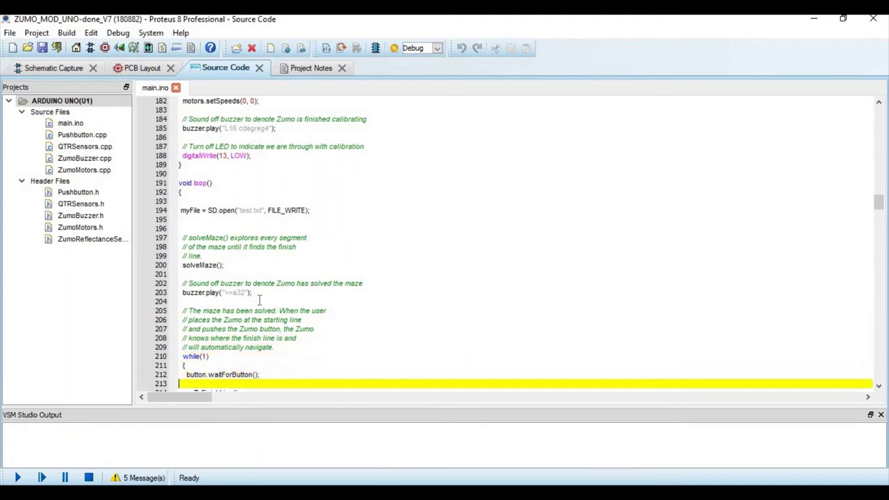
pyautogui.press('Down')
pyautogui.press('Up')
pyautogui.press('Up')
pyautogui.press('Down')
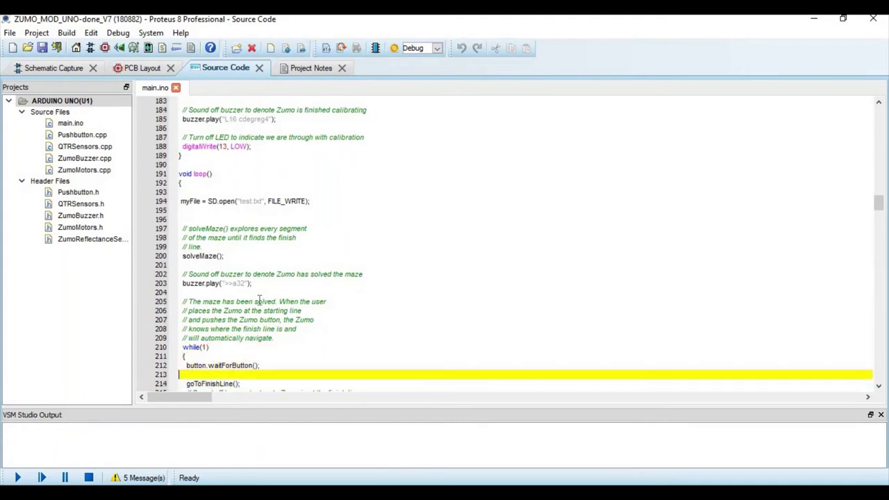
pyautogui.press('Up')
pyautogui.press('Up')
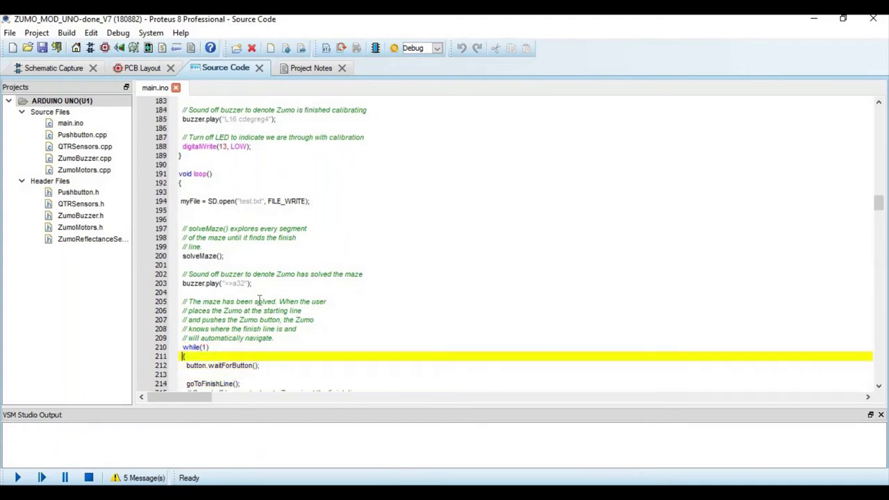
pyautogui.press('Down')
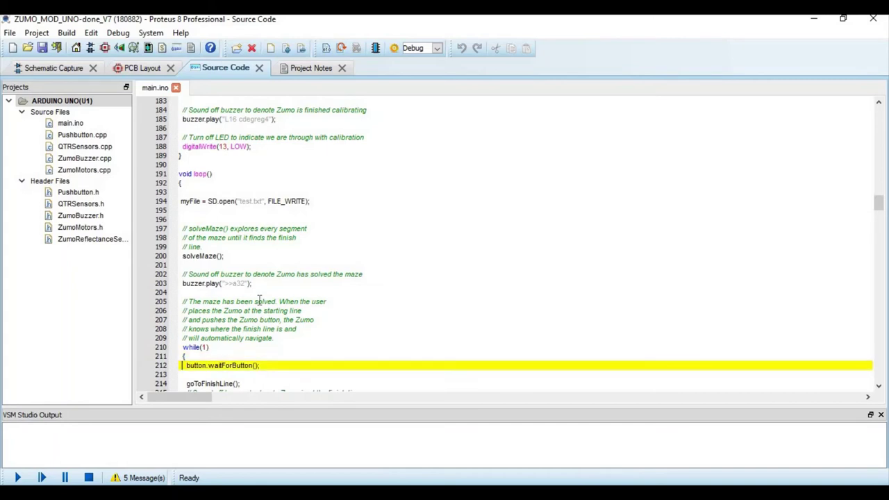
# Step past goToFinishLine() and the buzzer call to the switch(dir) line in turn()
pyautogui.press('Down')
pyautogui.press('Down')
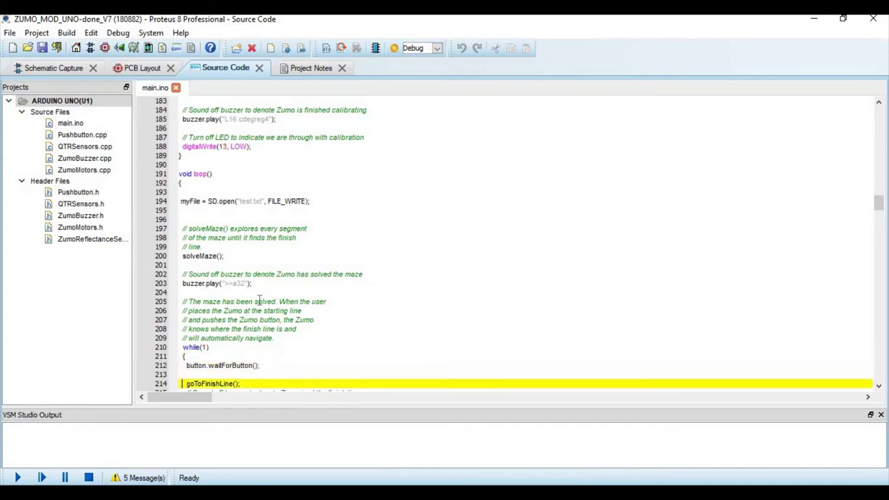
pyautogui.press('Down')
pyautogui.press('Up')
pyautogui.press('Up')
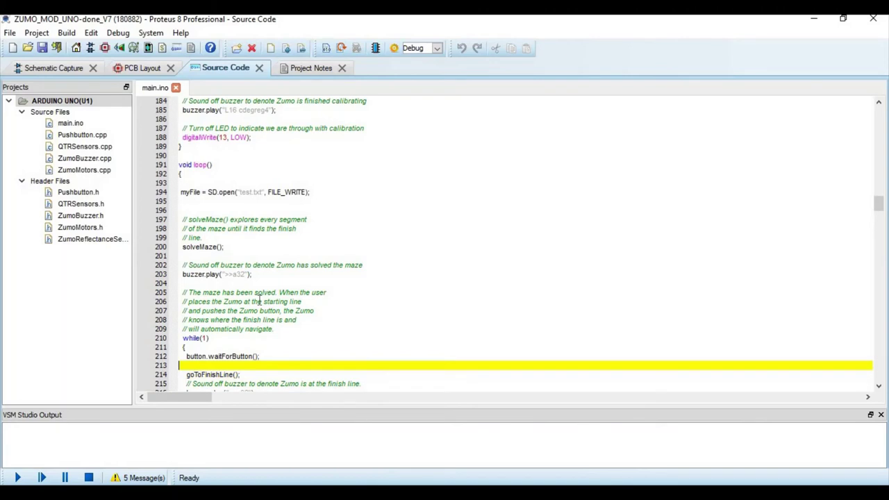
pyautogui.press('Up')
pyautogui.press('Down')
pyautogui.press('Down')
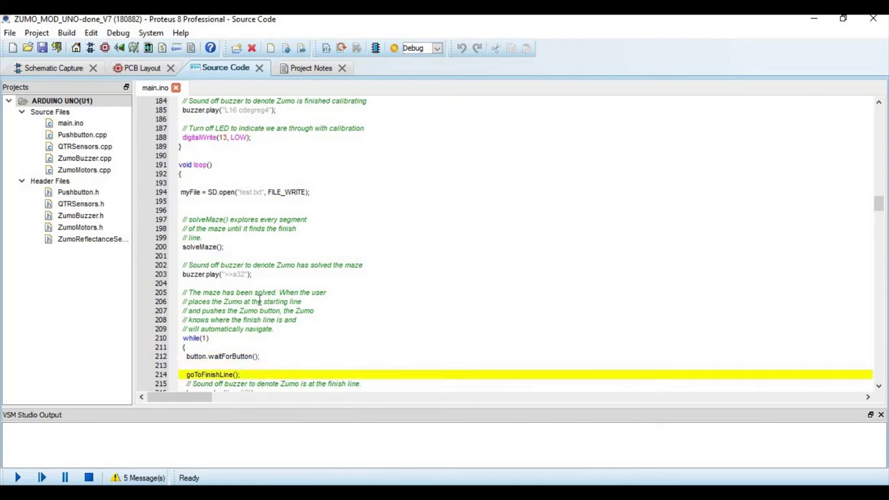
pyautogui.press('Down')
pyautogui.press('Down')
pyautogui.press('Down')
pyautogui.press('Up')
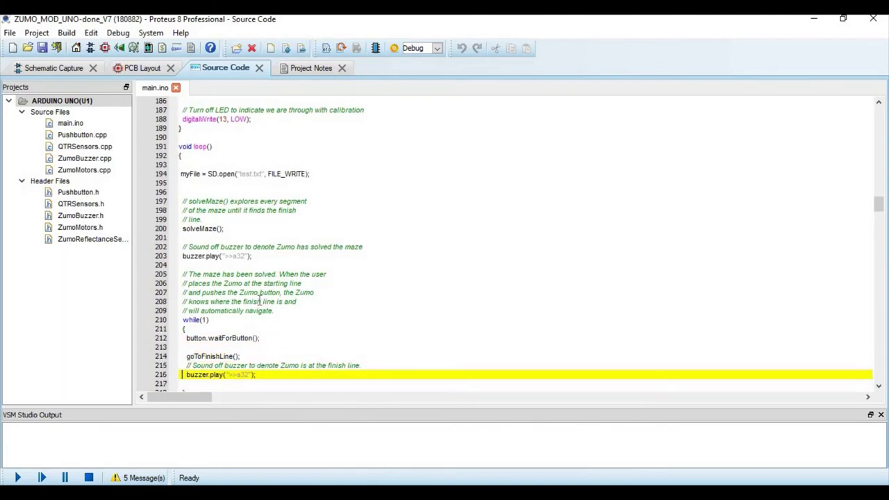
pyautogui.press('Down')
pyautogui.press('Down')
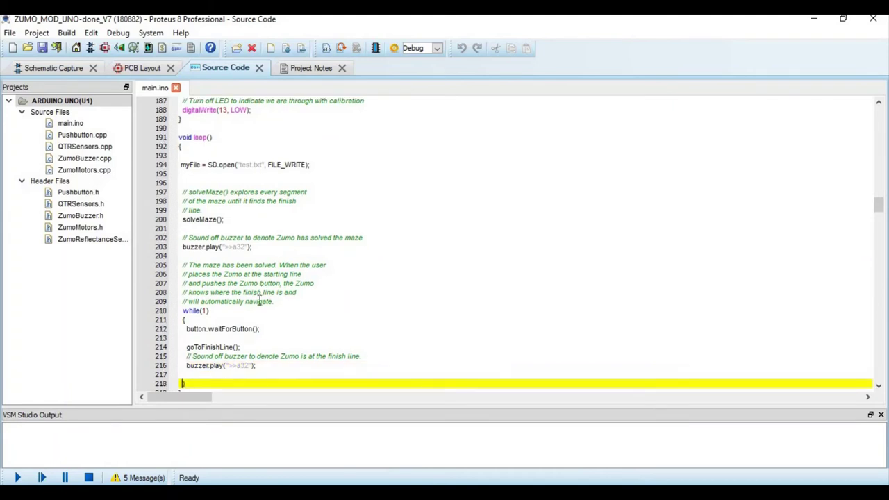
pyautogui.press('Up')
pyautogui.press('Up')
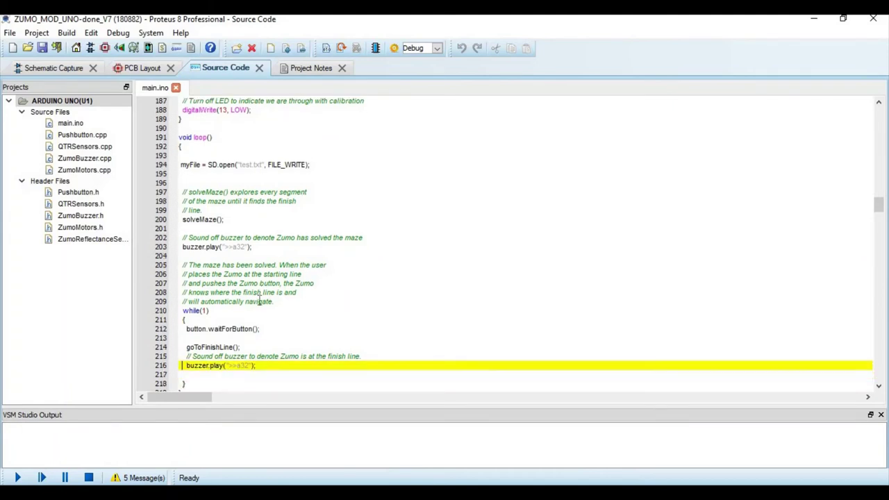
pyautogui.press('Down')
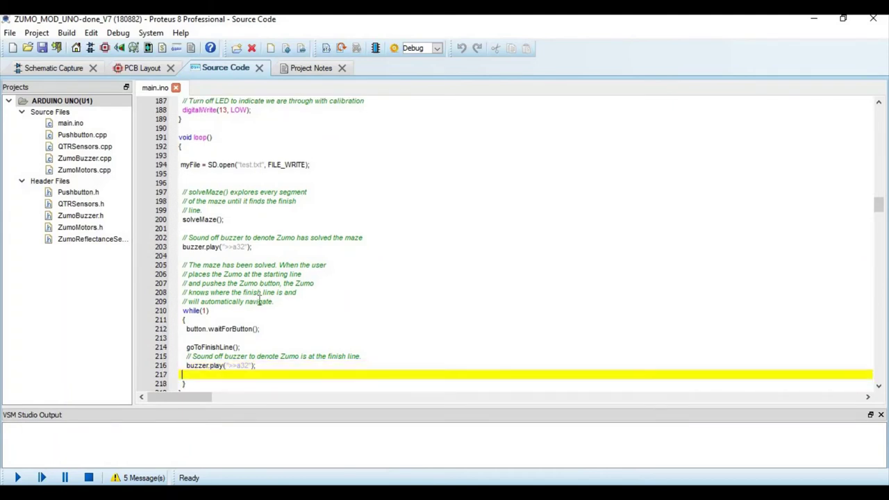
pyautogui.press('Down')
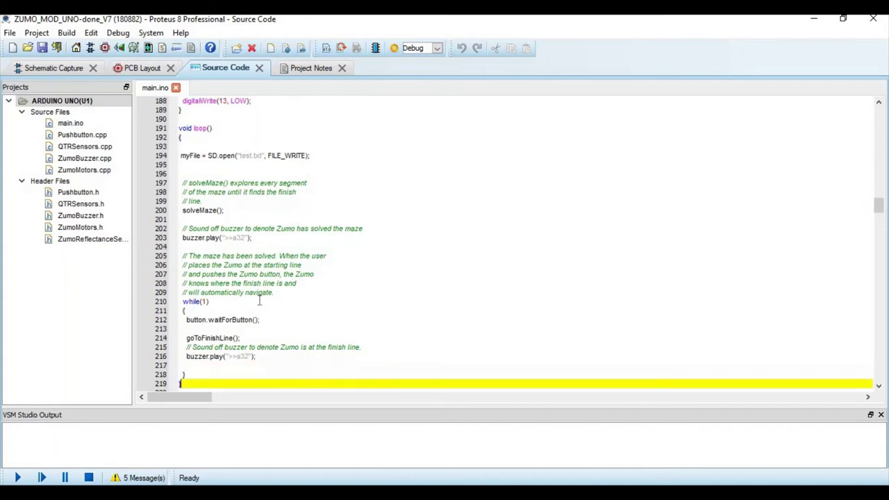
pyautogui.press('Down')
pyautogui.press('Down')
pyautogui.press('Down')
pyautogui.press('Down')
pyautogui.press('Down')
pyautogui.press('Down')
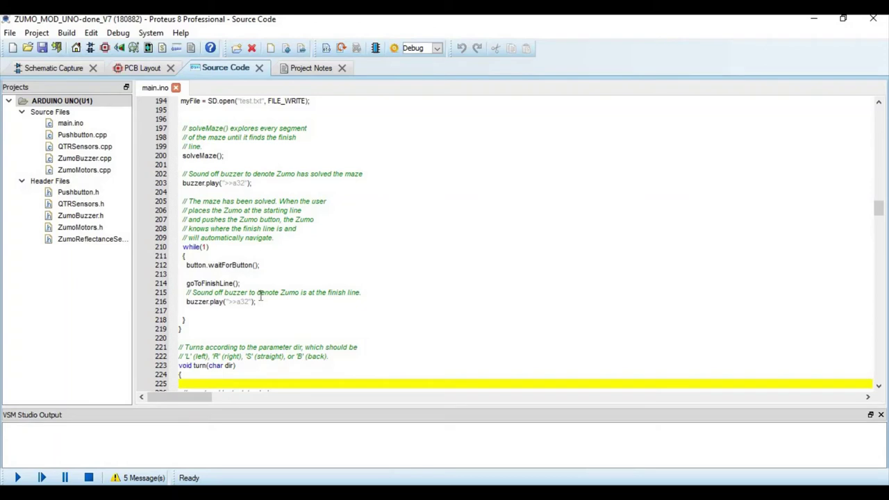
pyautogui.press('Down')
pyautogui.press('Down')
pyautogui.press('Down')
pyautogui.press('Down')
pyautogui.press('Down')
pyautogui.press('Down')
pyautogui.press('Down')
pyautogui.press('Down')
pyautogui.press('Down')
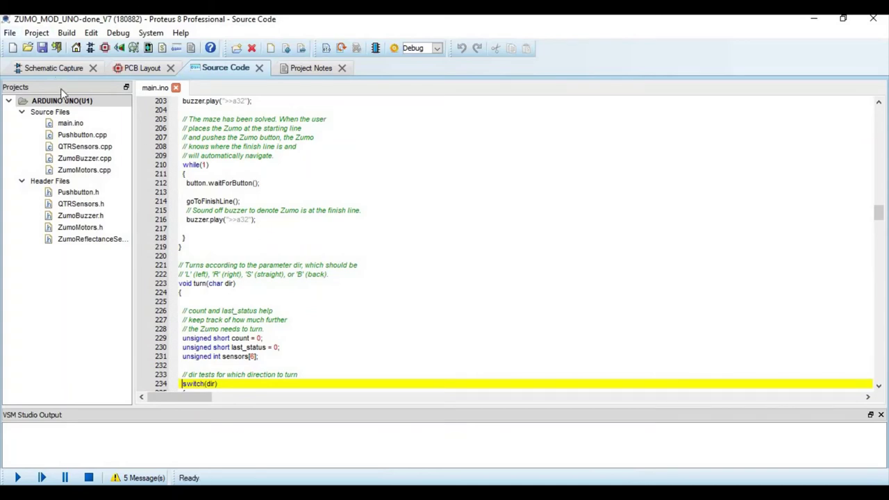
# Show the Schematic Capture view with the Arduino, terminal, SD card and Zumo Z1
pyautogui.click(55, 71)
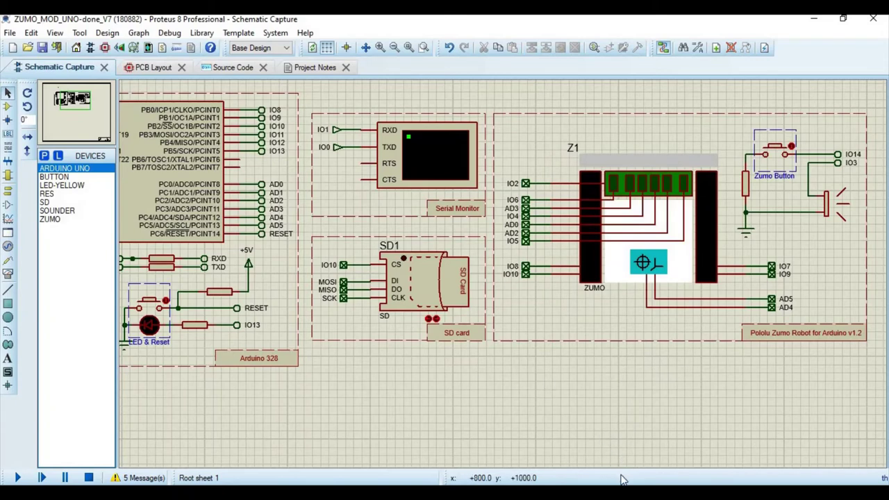
# Back in main.ino, step through turn()'s explanation comment and the case 'L' code
pyautogui.click(229, 67)
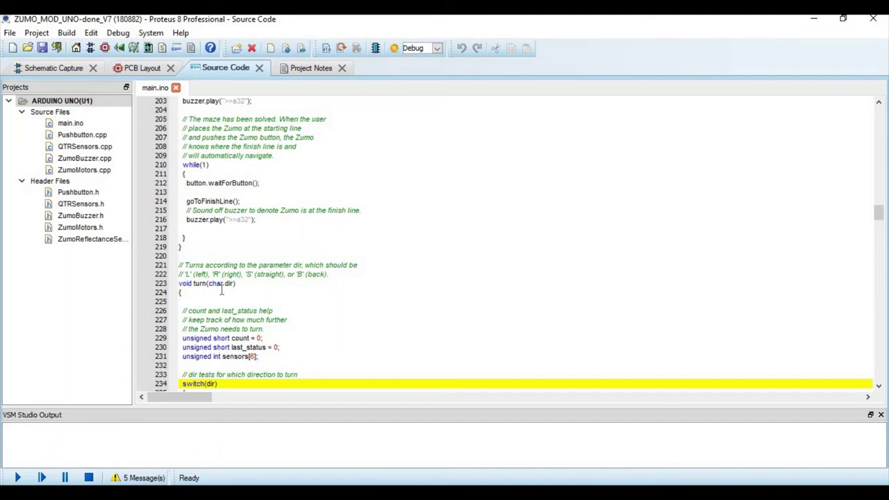
pyautogui.press('Down')
pyautogui.press('Down')
pyautogui.press('Down')
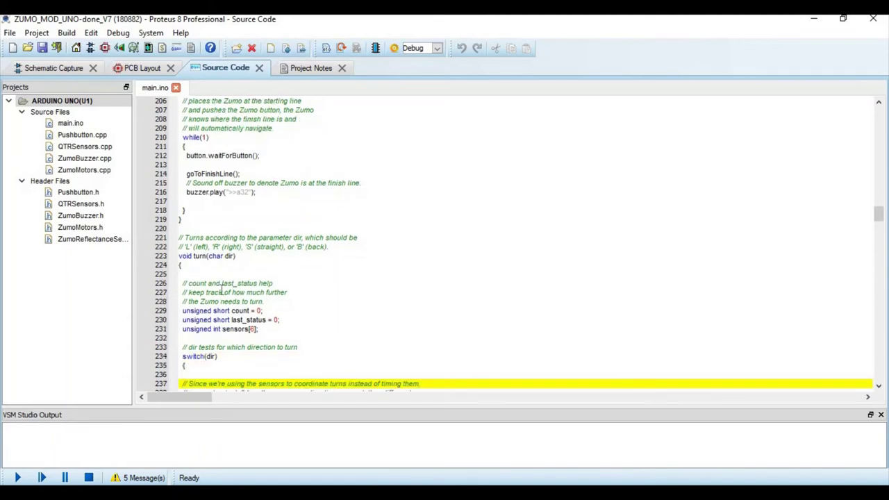
pyautogui.press('Down')
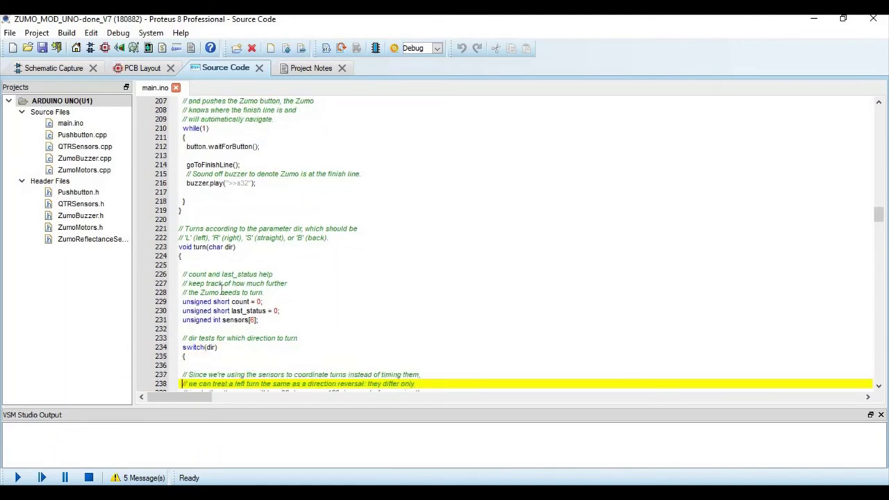
pyautogui.press('Down')
pyautogui.press('Down')
pyautogui.press('Down')
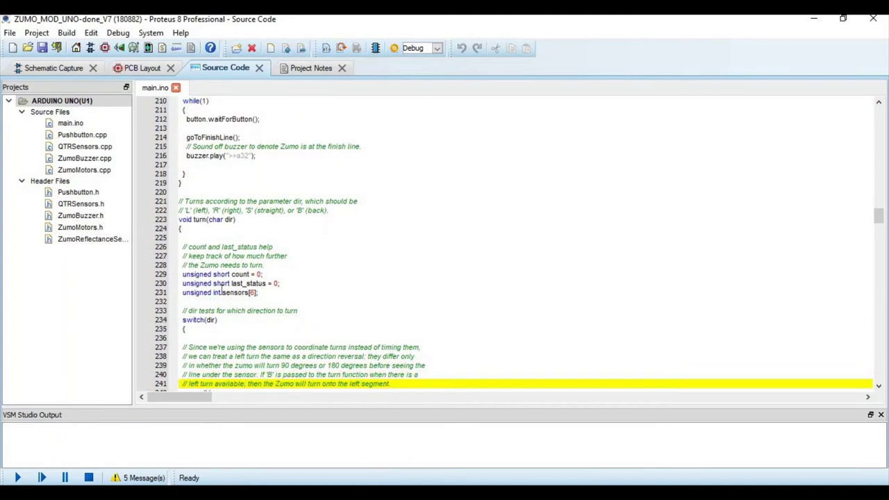
pyautogui.press('Down')
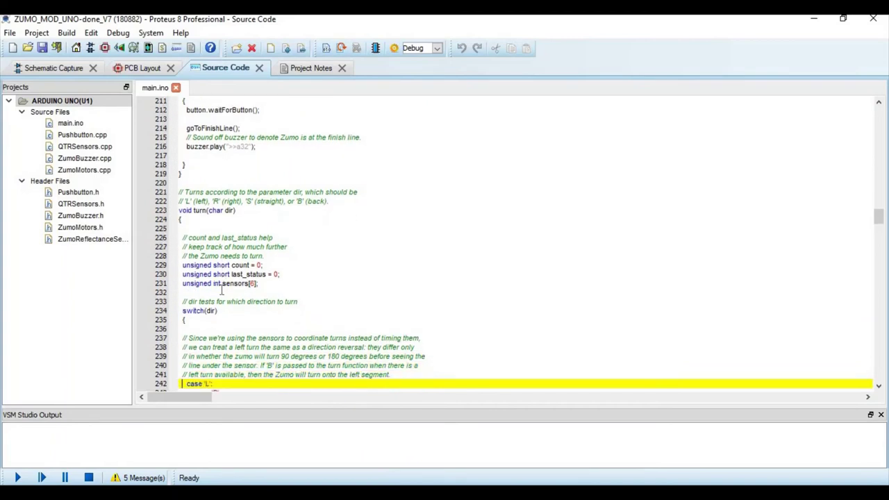
pyautogui.press('Down')
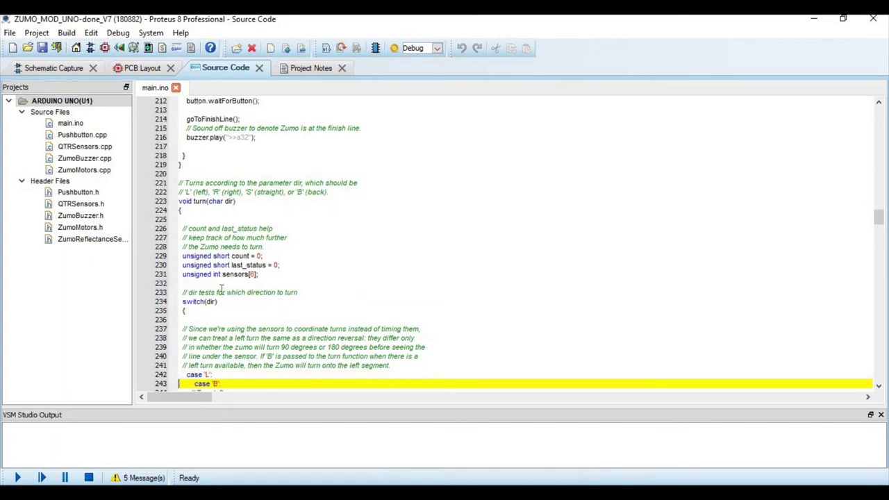
pyautogui.press('Down')
pyautogui.press('Down')
pyautogui.press('Down')
pyautogui.press('Down')
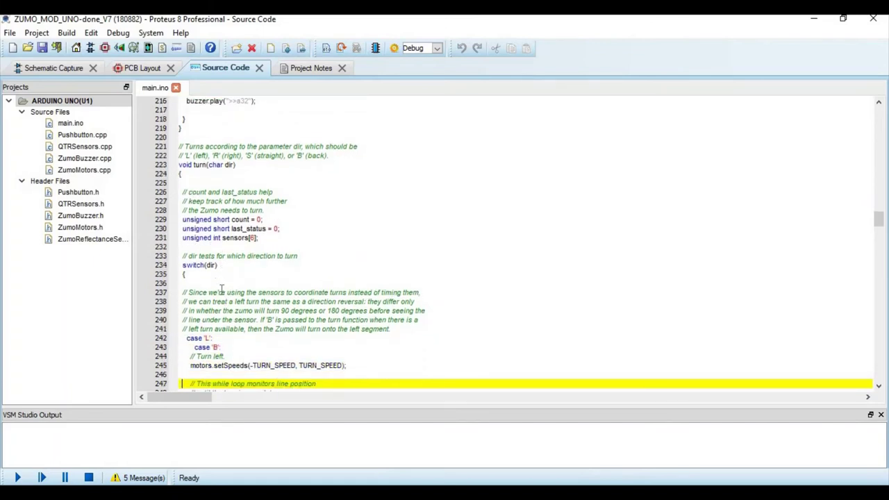
pyautogui.press('Down')
pyautogui.press('Down')
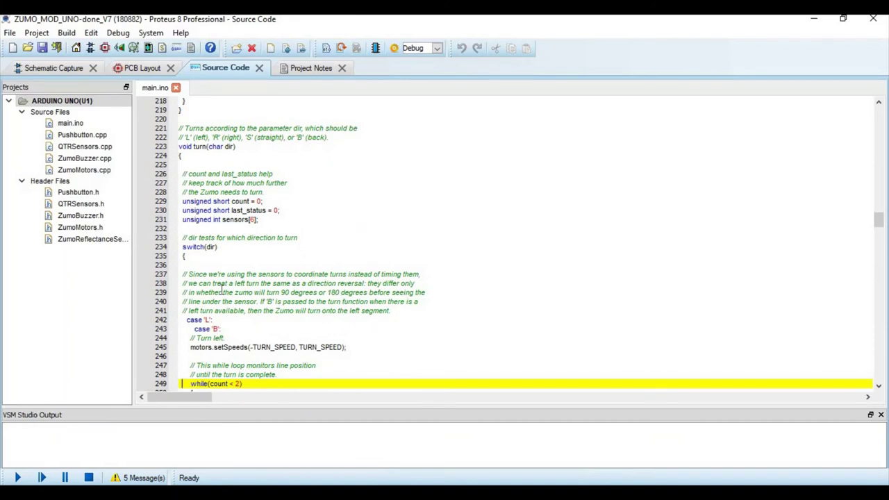
pyautogui.press('Down')
pyautogui.press('Up')
pyautogui.press('Up')
pyautogui.press('Up')
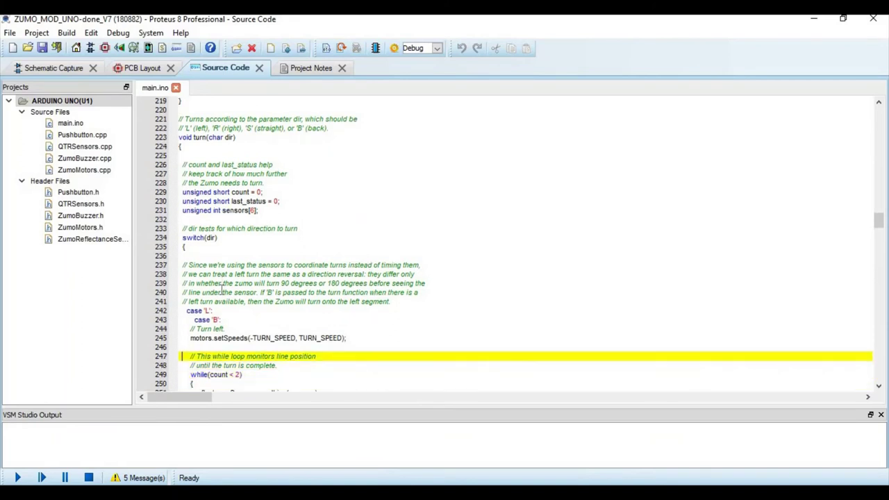
pyautogui.press('Up')
pyautogui.press('Up')
pyautogui.press('Up')
pyautogui.press('Up')
pyautogui.press('Up')
pyautogui.press('Up')
pyautogui.press('Up')
pyautogui.press('Up')
pyautogui.press('Up')
pyautogui.press('Up')
pyautogui.press('Down')
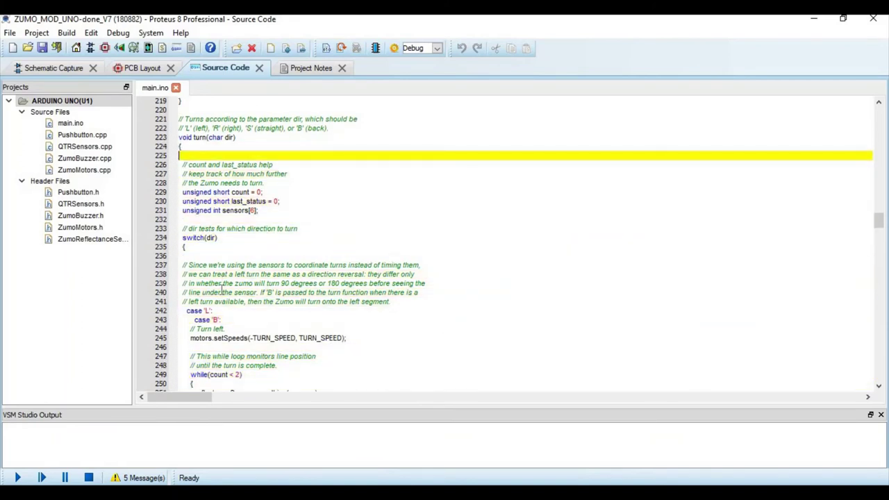
pyautogui.press('Down')
pyautogui.press('Down')
pyautogui.press('Down')
pyautogui.press('Down')
pyautogui.press('Down')
pyautogui.press('Down')
pyautogui.press('Down')
pyautogui.press('Down')
pyautogui.press('Down')
pyautogui.press('Down')
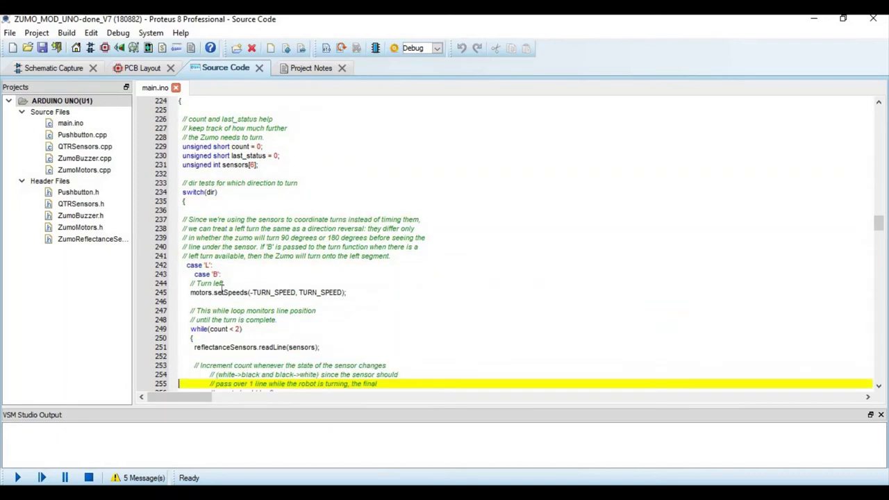
pyautogui.press('Down')
# Step through readLine, the count increment and case 'R', then to selectTurn's if(found_left) check
pyautogui.press('Up')
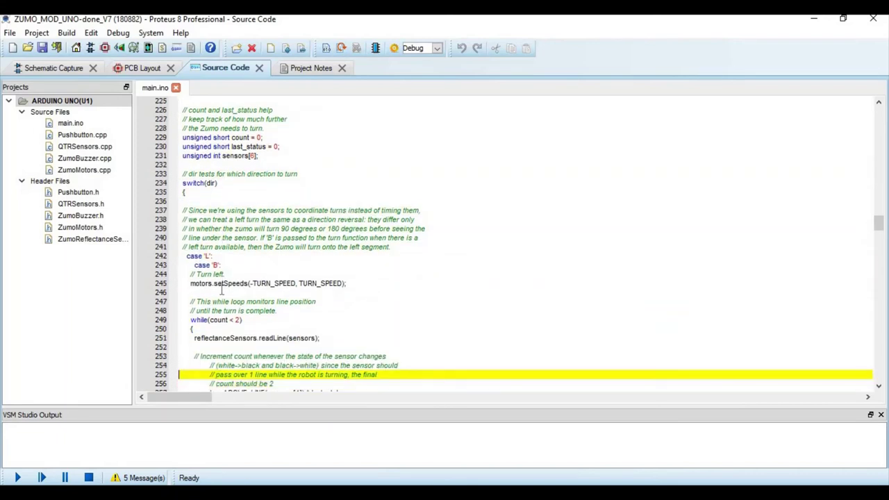
pyautogui.press('Up')
pyautogui.press('Up')
pyautogui.press('Up')
pyautogui.press('Up')
pyautogui.press('Down')
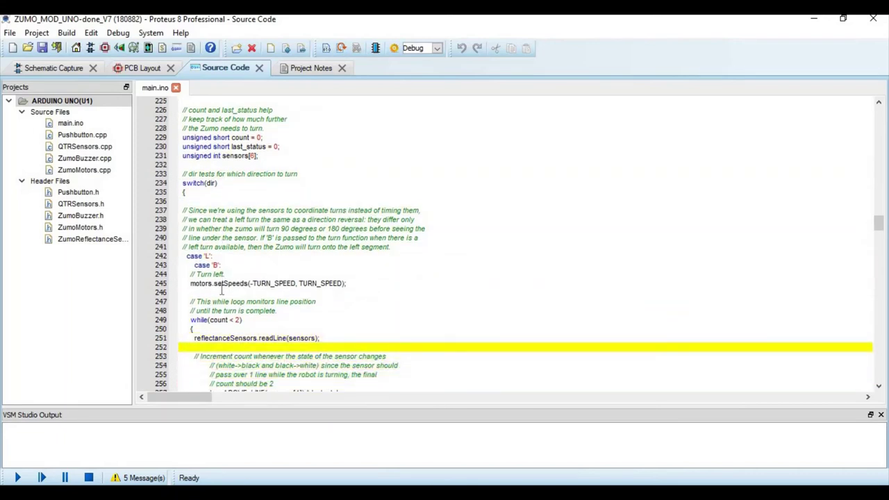
pyautogui.press('Down')
pyautogui.press('Down')
pyautogui.press('Down')
pyautogui.press('Down')
pyautogui.press('Up')
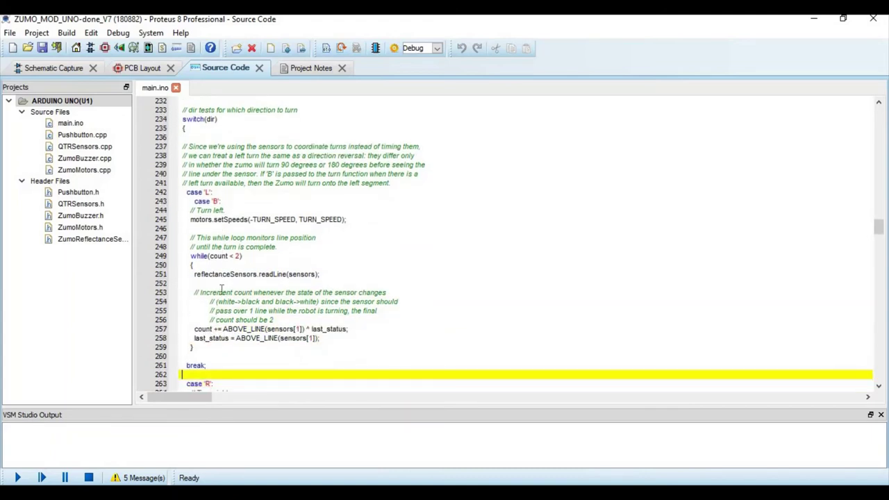
pyautogui.press('Up')
pyautogui.press('Up')
pyautogui.press('Up')
pyautogui.press('Up')
pyautogui.press('Up')
pyautogui.press('Up')
pyautogui.press('Down')
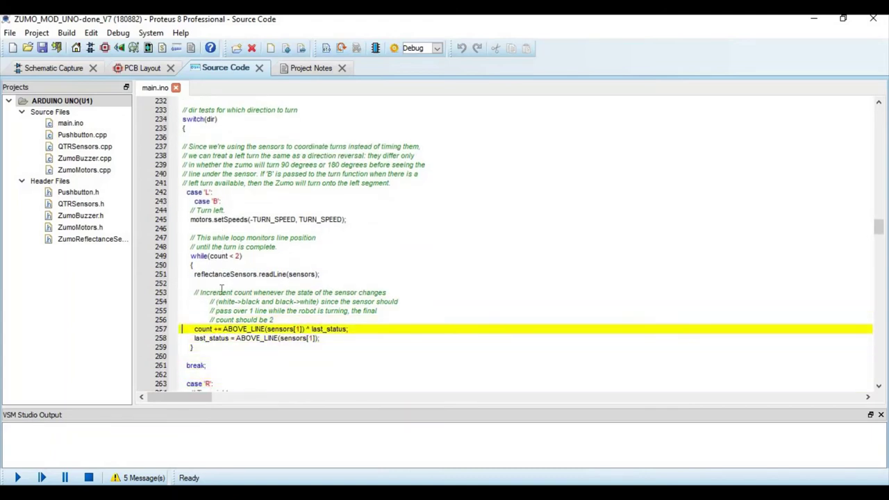
pyautogui.press('Down')
pyautogui.press('Down')
pyautogui.press('Down')
pyautogui.press('Down')
pyautogui.press('Down')
pyautogui.press('Down')
pyautogui.press('Down')
pyautogui.press('Down')
pyautogui.press('Down')
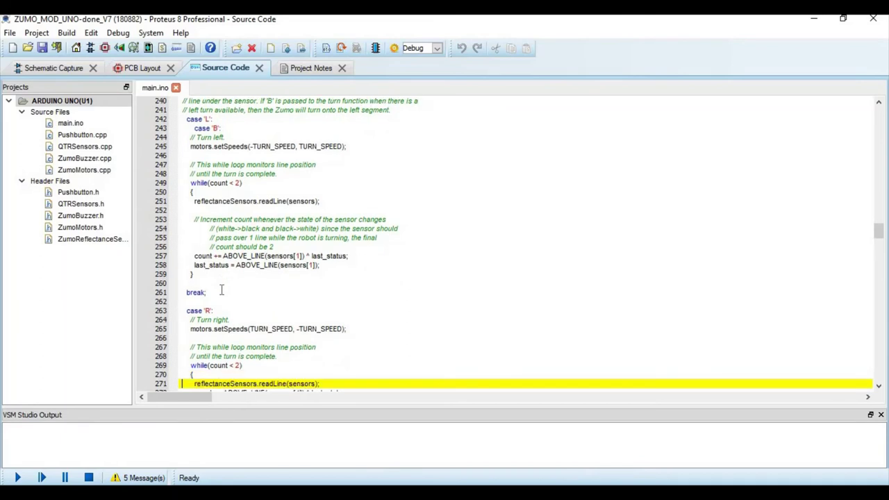
pyautogui.press('Down')
pyautogui.press('Down')
pyautogui.press('Down')
pyautogui.press('Down')
pyautogui.press('Down')
pyautogui.press('Down')
pyautogui.press('Down')
pyautogui.press('Down')
pyautogui.press('Down')
pyautogui.press('Down')
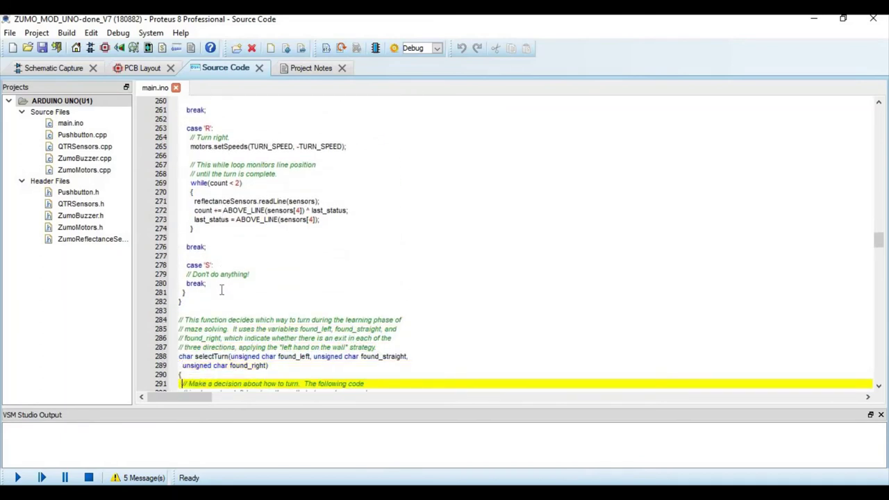
pyautogui.press('Down')
pyautogui.press('Down')
pyautogui.press('Down')
pyautogui.press('Down')
pyautogui.press('Down')
pyautogui.press('Down')
pyautogui.press('Down')
pyautogui.press('Down')
pyautogui.press('Down')
pyautogui.press('Down')
pyautogui.press('Down')
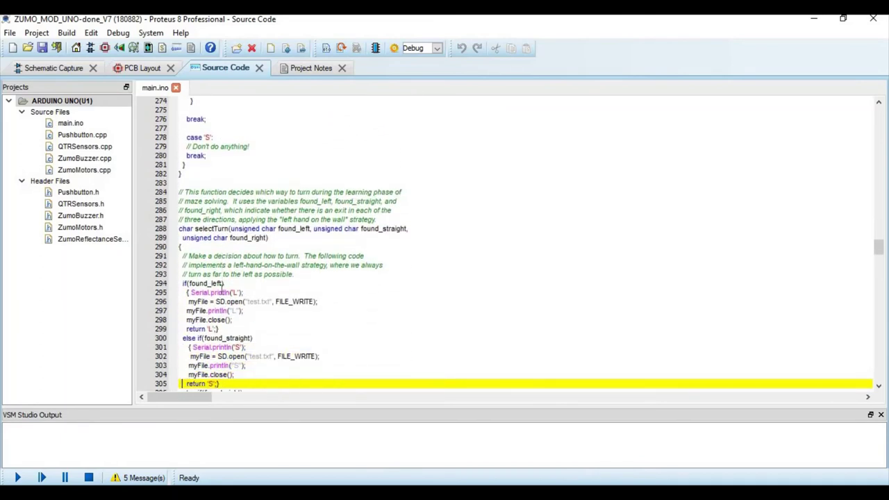
pyautogui.press('Up')
pyautogui.press('Up')
pyautogui.press('Up')
pyautogui.press('Up')
pyautogui.press('Up')
pyautogui.press('Up')
pyautogui.press('Up')
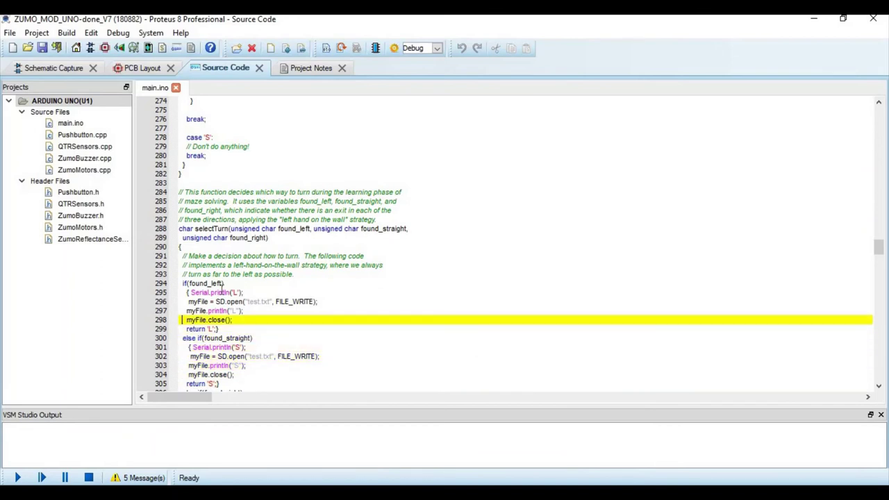
pyautogui.press('Up')
pyautogui.press('Up')
pyautogui.press('Up')
pyautogui.press('Up')
pyautogui.press('Up')
pyautogui.press('Up')
pyautogui.press('Up')
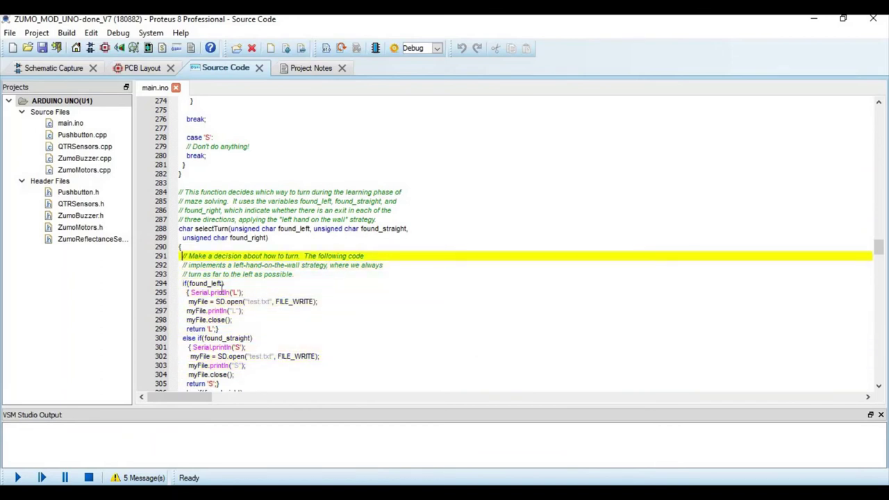
pyautogui.press('Down')
pyautogui.press('Down')
pyautogui.press('Down')
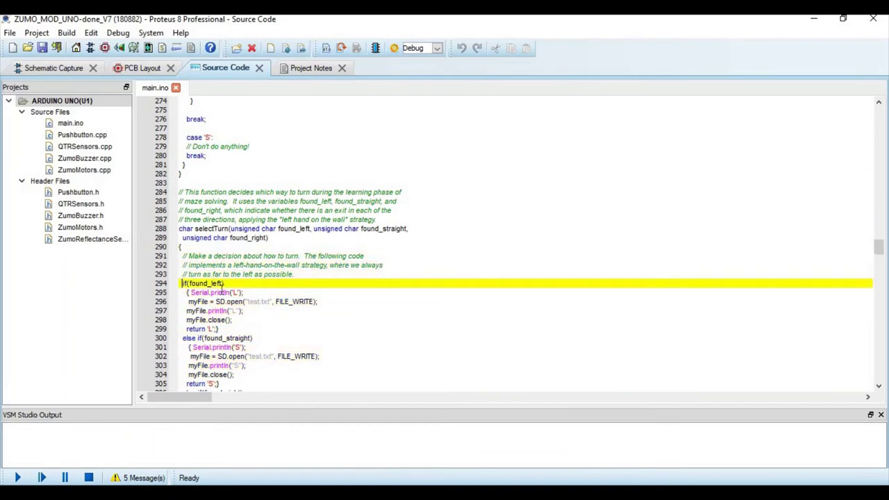
pyautogui.press('Down')
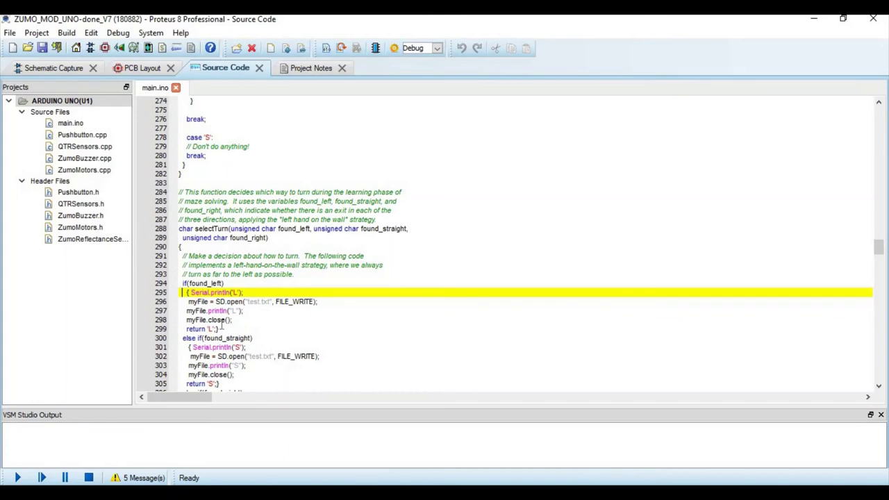
# Step with F10 through the found_left, found_straight and found_right SD-logging branches to the else
pyautogui.press('F10')
pyautogui.press('F10')
pyautogui.press('F10')
pyautogui.press('F10')
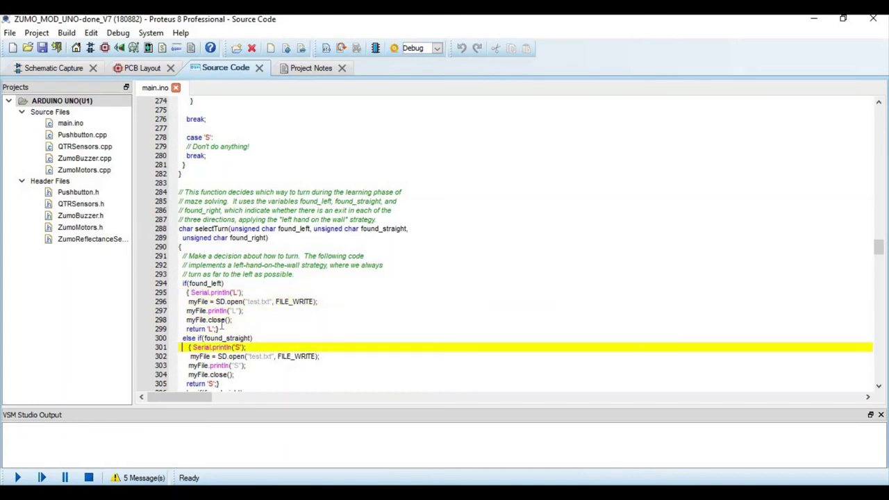
pyautogui.press('F10')
pyautogui.press('F10')
pyautogui.press('F10')
pyautogui.press('F10')
pyautogui.press('F10')
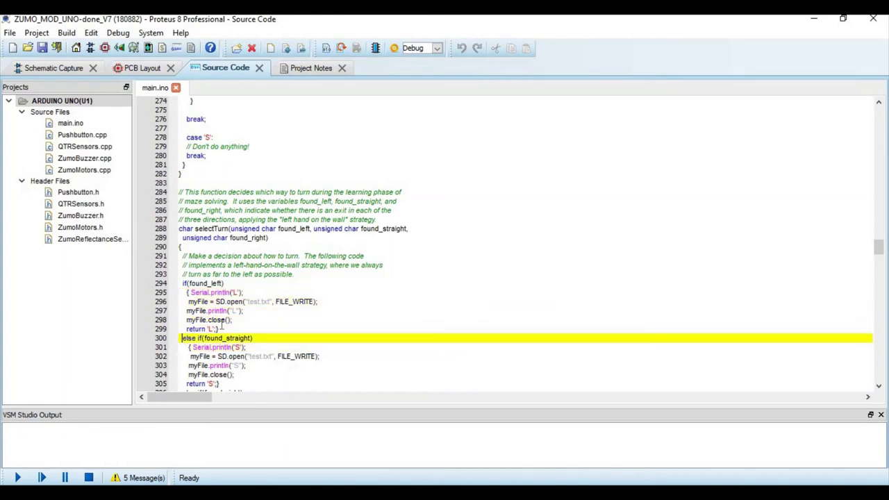
pyautogui.press('F10')
pyautogui.press('F10')
pyautogui.press('F10')
pyautogui.press('F10')
pyautogui.press('F10')
pyautogui.press('F10')
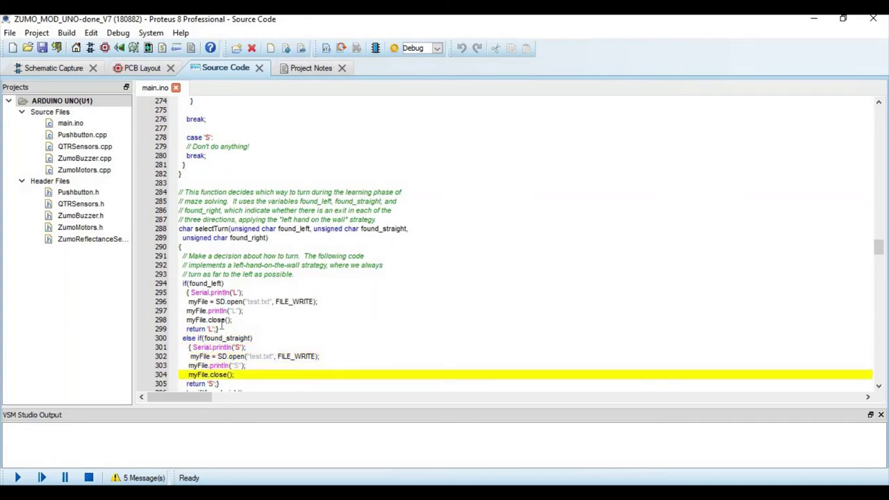
pyautogui.press('F10')
pyautogui.press('F10')
pyautogui.press('F10')
pyautogui.press('F10')
pyautogui.press('F10')
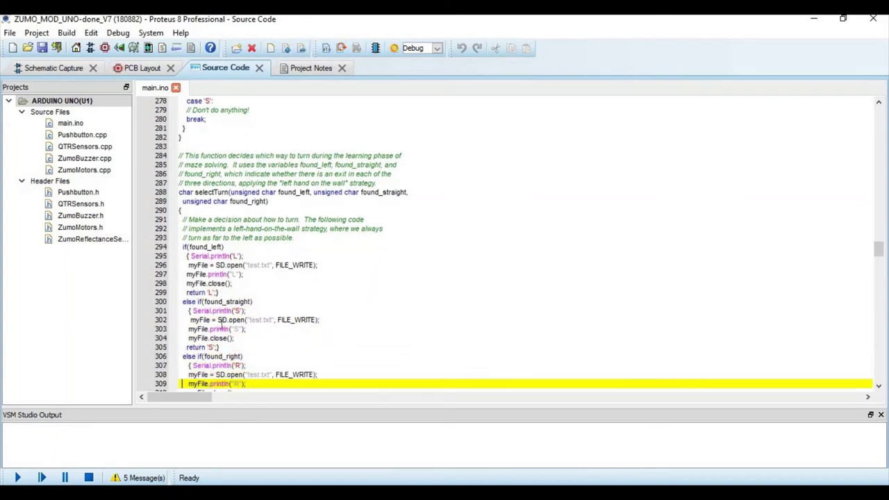
pyautogui.press('F10')
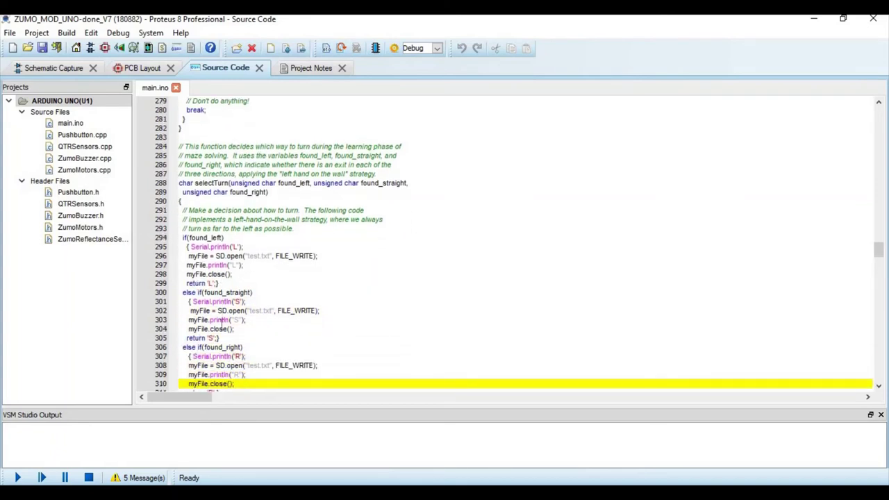
pyautogui.press('F10')
pyautogui.press('F10')
pyautogui.press('F10')
pyautogui.press('F10')
pyautogui.press('F10')
pyautogui.press('F10')
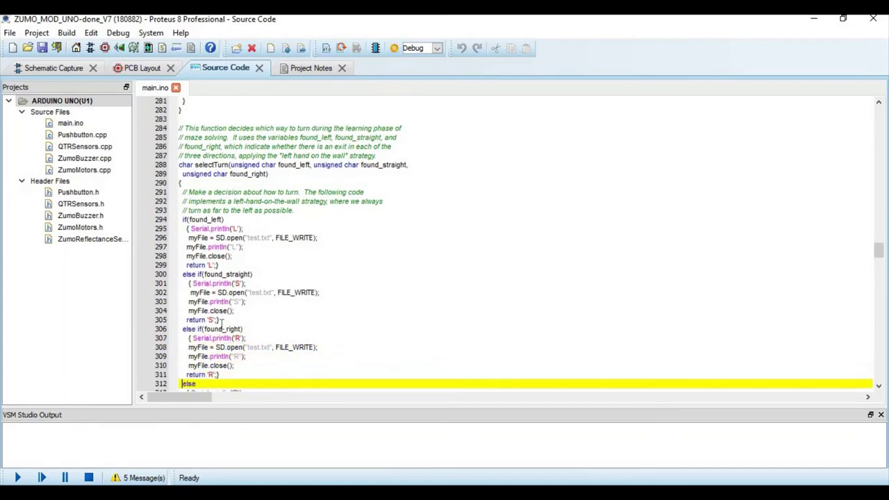
pyautogui.press('F10')
pyautogui.press('F10')
pyautogui.press('F10')
pyautogui.press('F10')
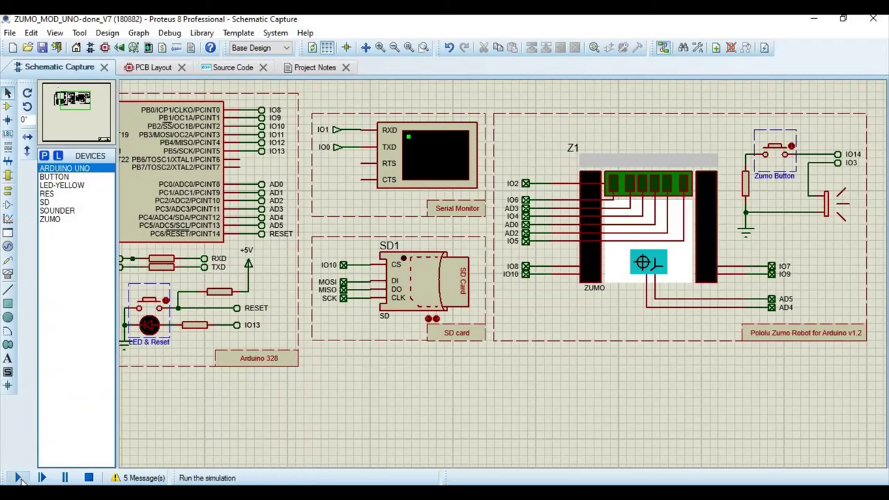
# Run the simulation, close the Virtual Turtle maze, stop it, and eject the card from SD1
pyautogui.click(18, 477)
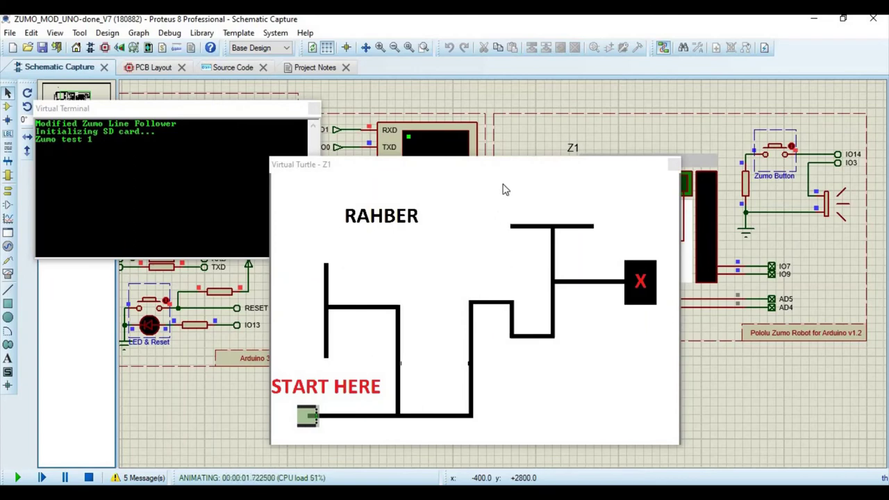
pyautogui.click(586, 214)
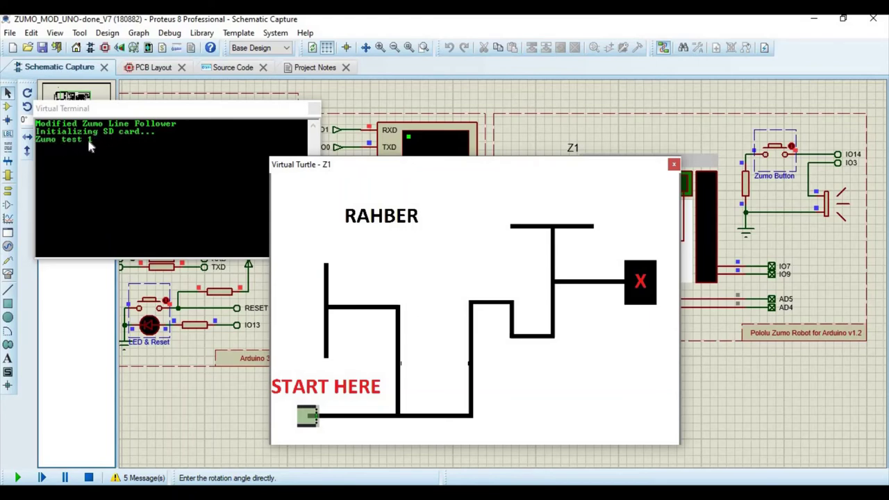
pyautogui.click(674, 165)
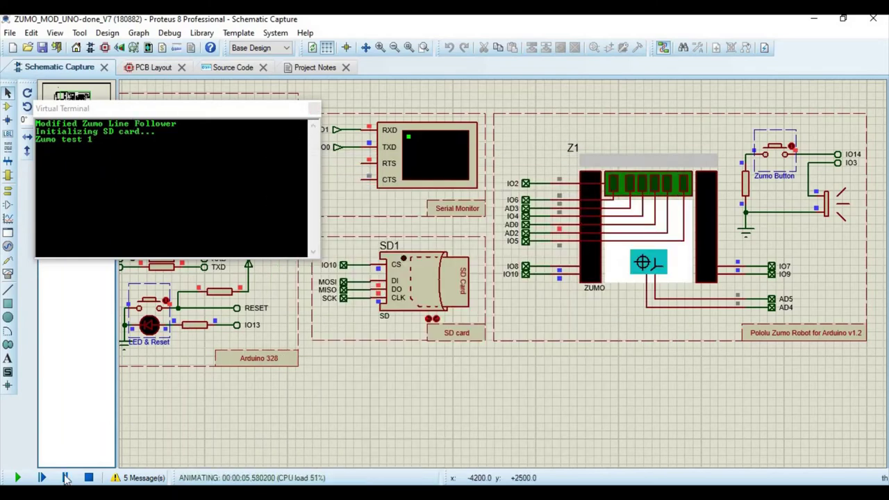
pyautogui.click(88, 477)
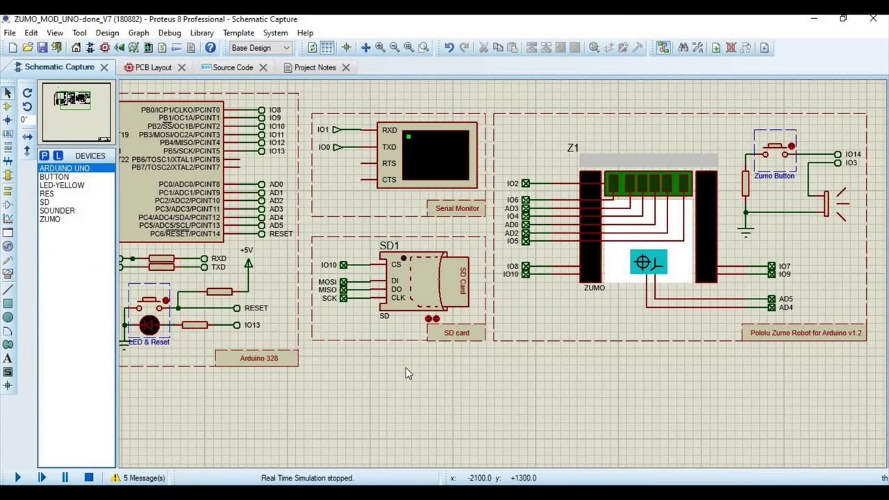
pyautogui.click(436, 318)
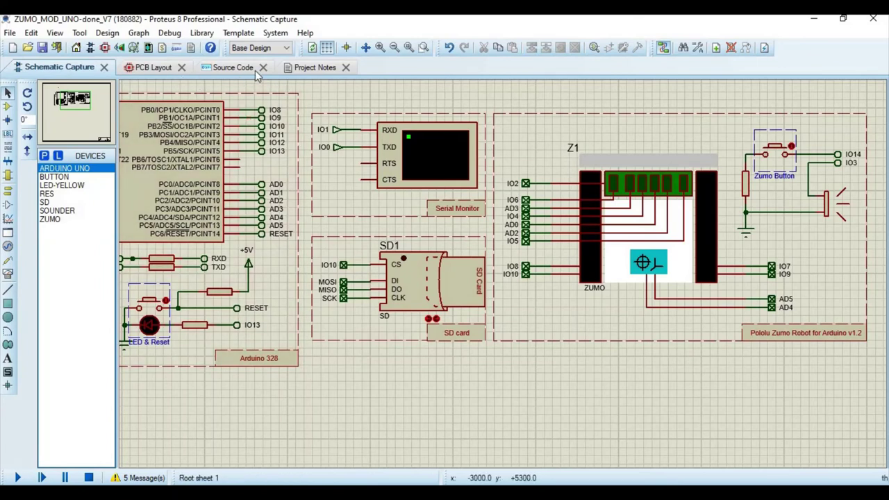
# Run without the SD card until the terminal reports initialization failed, then stop
pyautogui.click(19, 478)
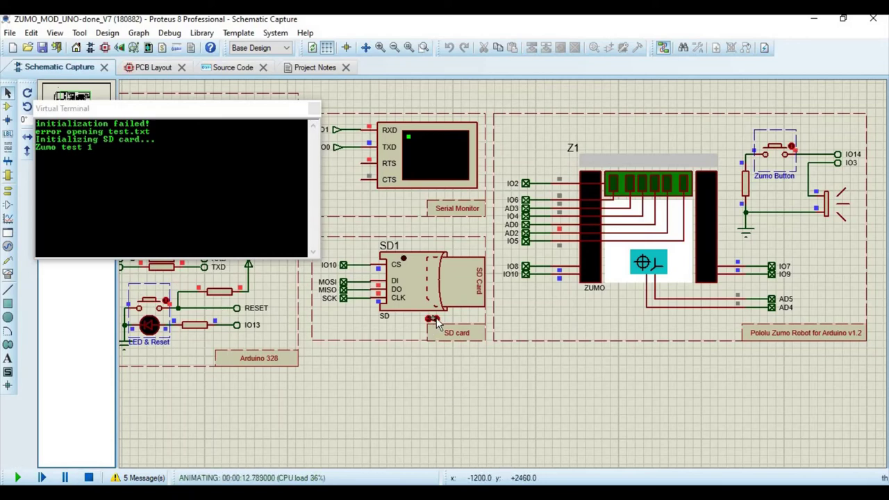
pyautogui.click(88, 477)
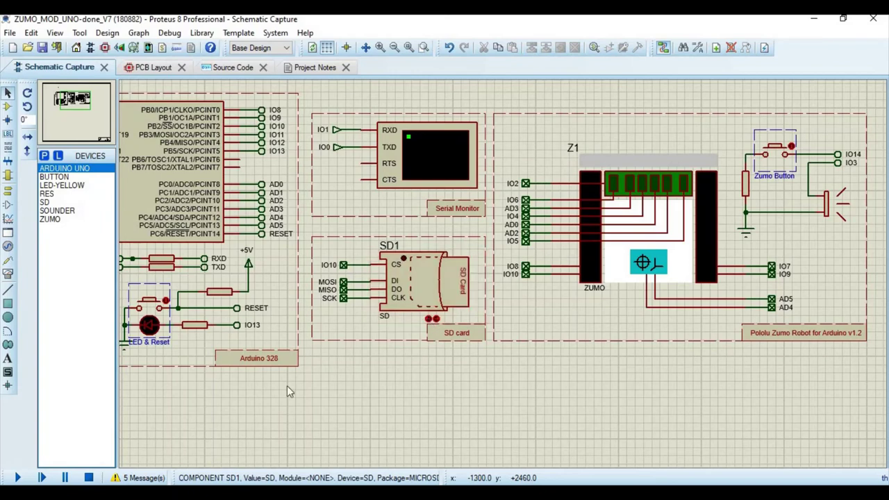
# Start the simulation and show the Debug > 7. Virtual Turtle - Z1 maze window
pyautogui.click(19, 478)
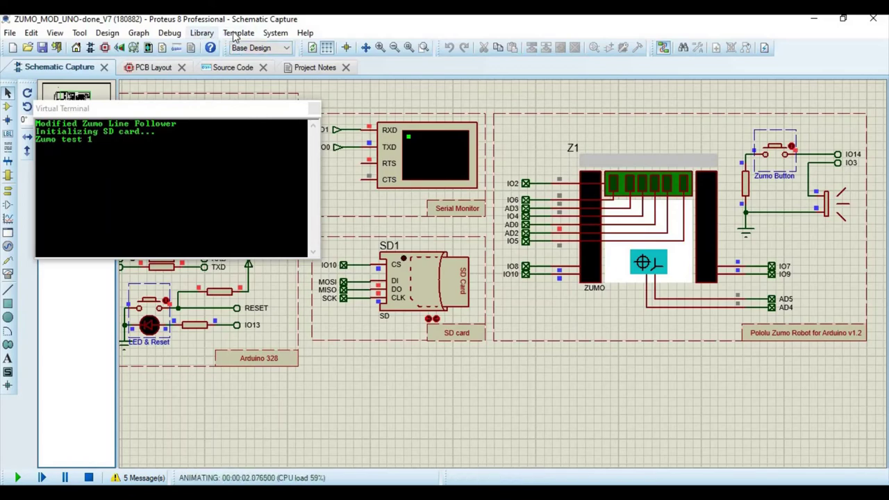
pyautogui.click(184, 39)
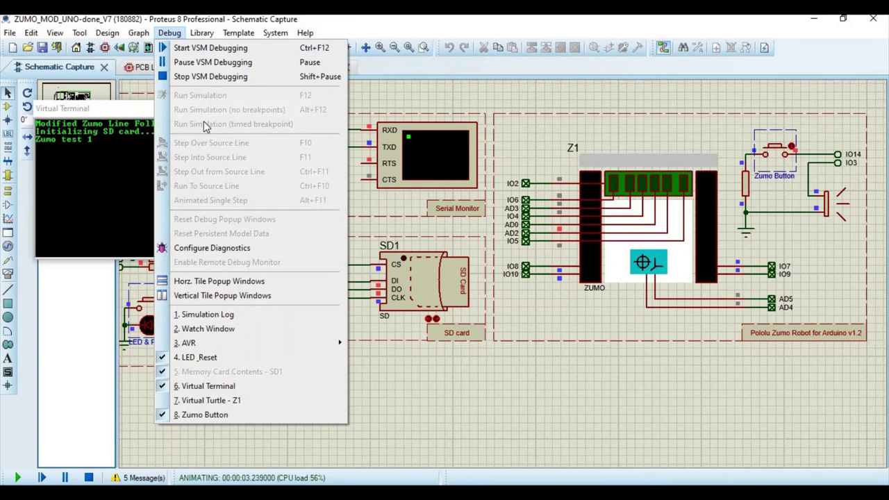
pyautogui.click(245, 402)
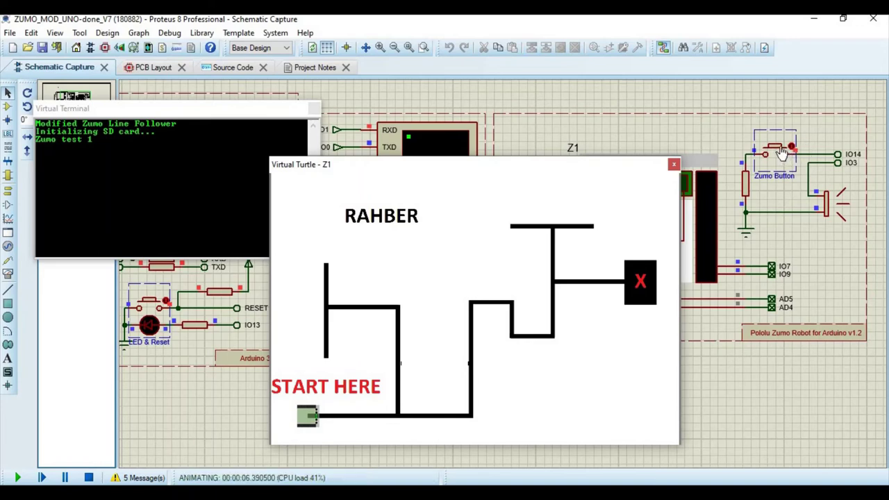
# Start the Zumo solving the maze, heighten the Virtual Terminal to show all turns, and return the robot to START HERE
pyautogui.click(782, 153)
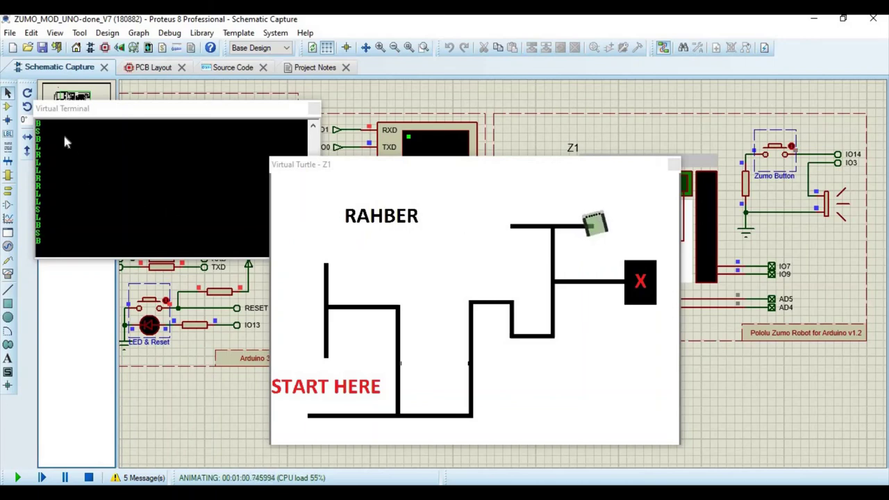
pyautogui.click(248, 107)
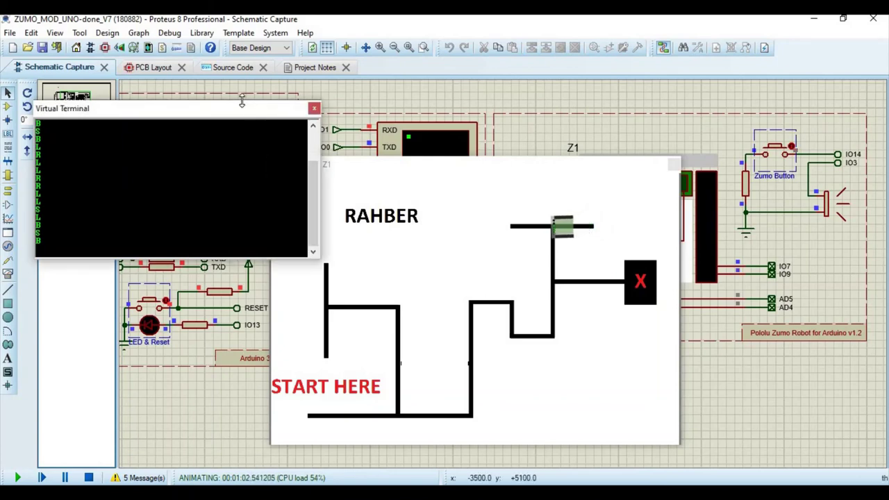
pyautogui.moveTo(242, 101); pyautogui.dragTo(241, 22)
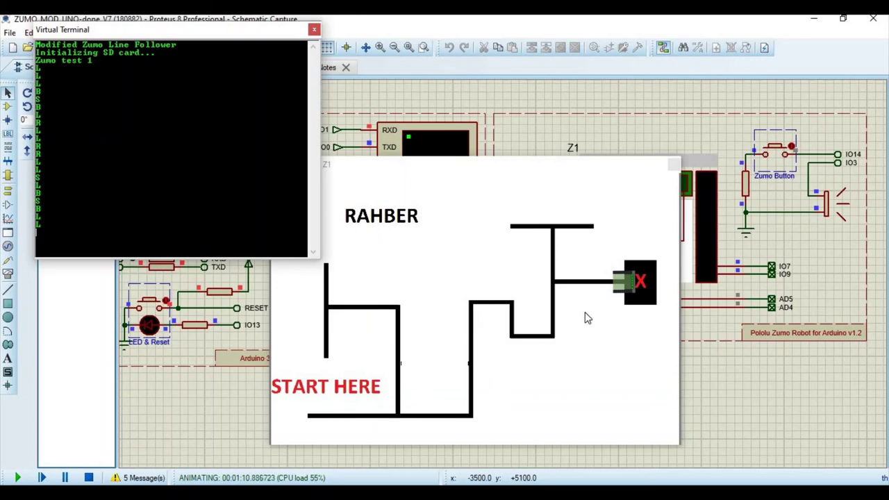
pyautogui.moveTo(627, 292)
pyautogui.mouseDown()
pyautogui.moveTo(555, 327)
pyautogui.moveTo(526, 368)
pyautogui.moveTo(448, 406)
pyautogui.moveTo(312, 425)
pyautogui.mouseUp()
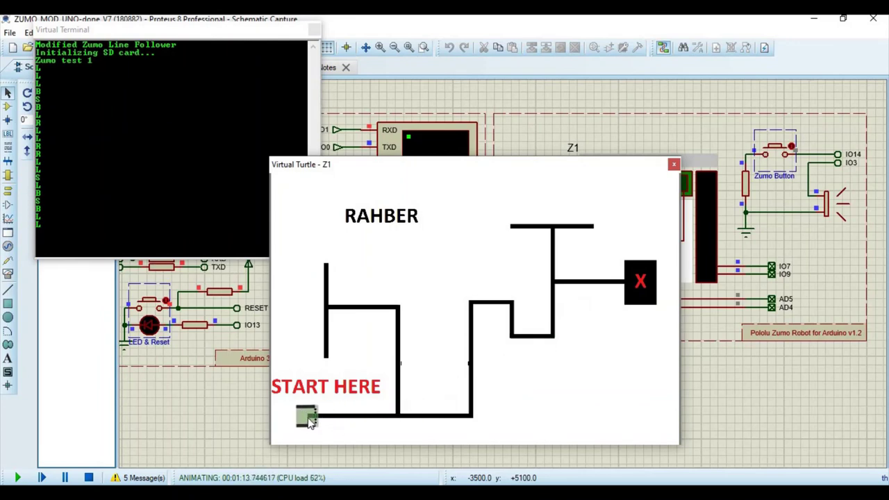
# Restart the Zumo so it drives from START HERE back to the X finish
pyautogui.click(773, 152)
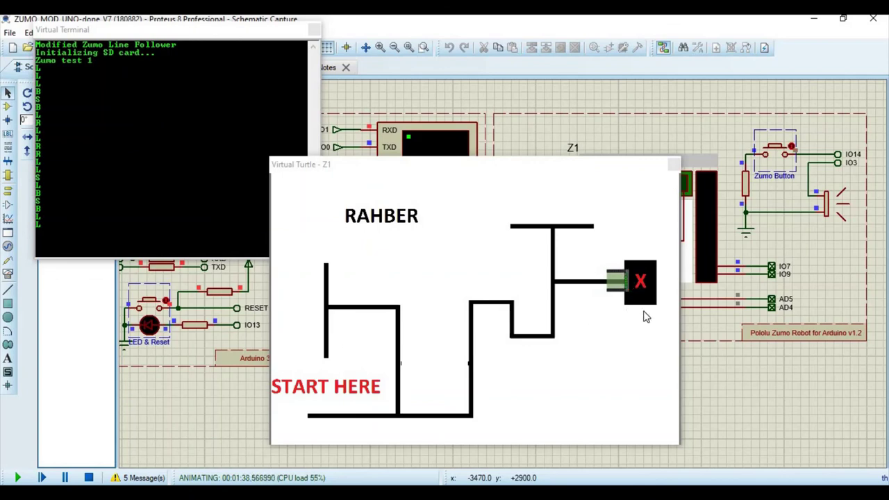
# Stop the simulation and scroll main.ino to simplifyPath(), which sums turn angles modulo 360
pyautogui.click(89, 479)
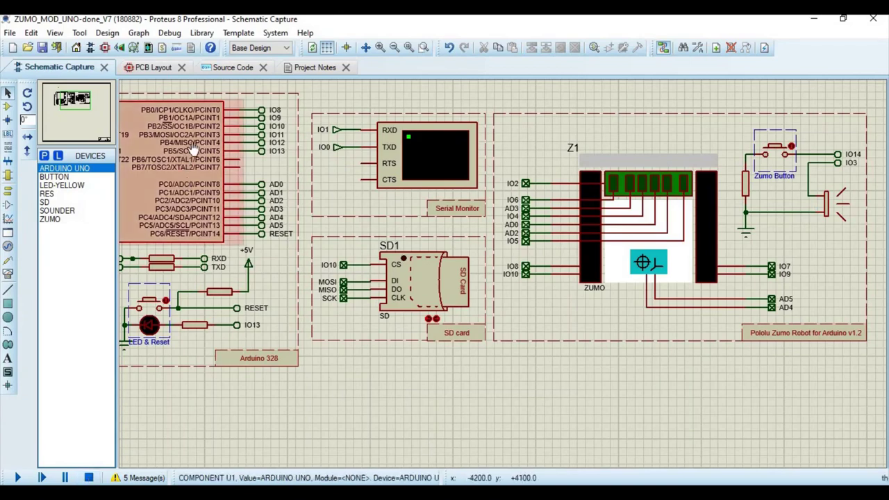
pyautogui.click(224, 67)
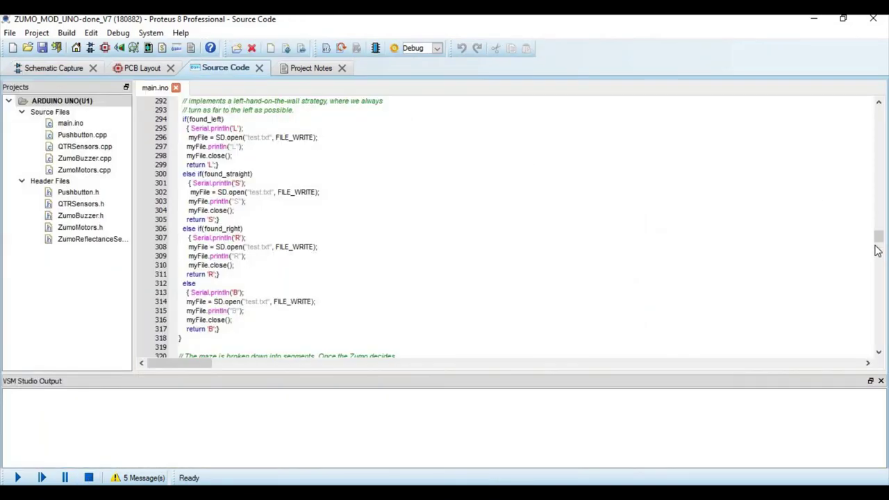
pyautogui.moveTo(879, 243)
pyautogui.mouseDown()
pyautogui.moveTo(878, 340)
pyautogui.moveTo(886, 321)
pyautogui.mouseUp()
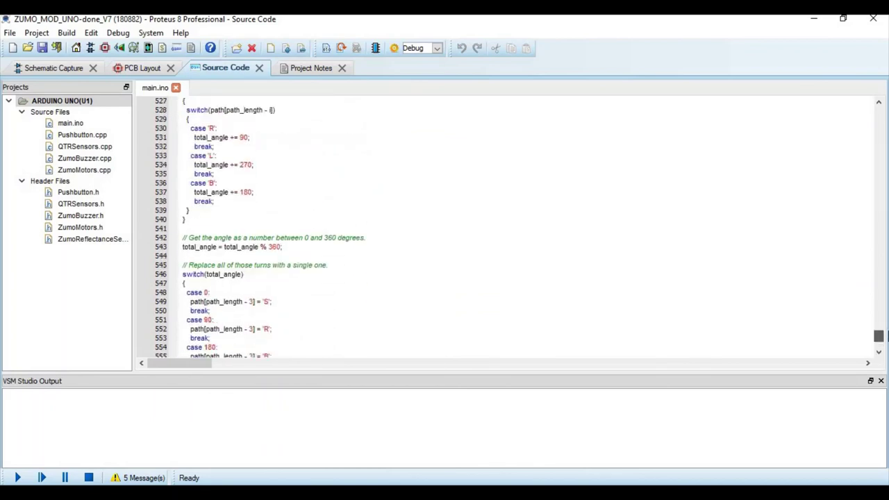